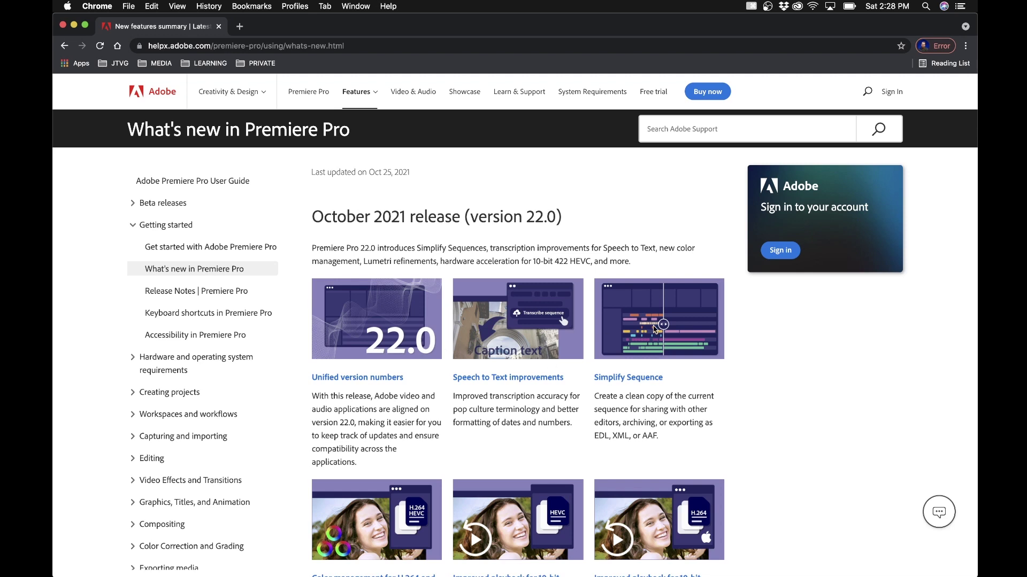
Scroll down the 'What's new in Premiere Pro' help page for the 22.0 release
{"action": "scroll", "coordinate": [653, 329], "scroll_direction": "down", "scroll_amount": 5}
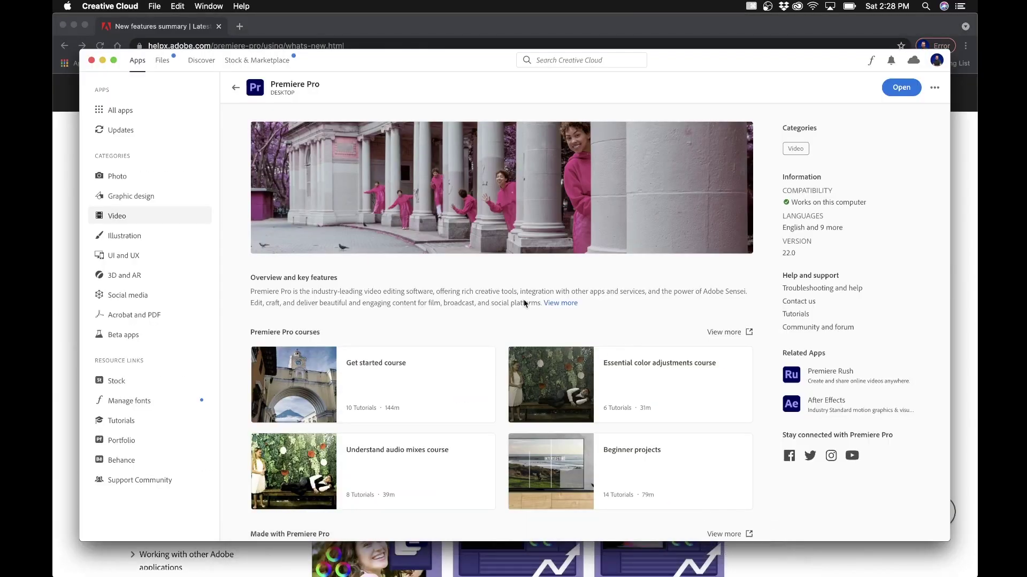
Open the Premiere Pro versions list in Creative Cloud and scroll through the latest and older versions
{"action": "left_click", "coordinate": [788, 255]}
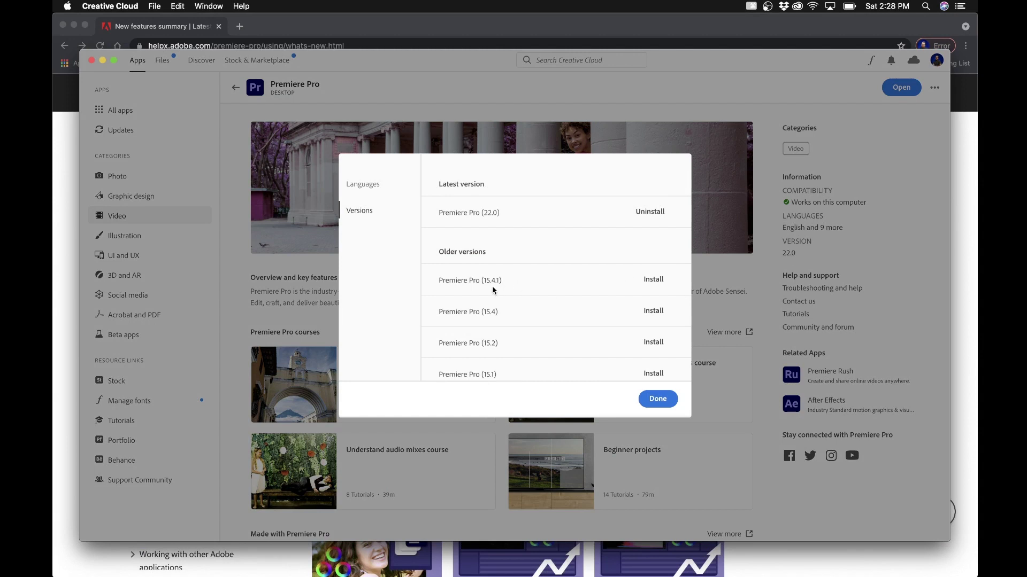
{"action": "scroll", "coordinate": [499, 289], "scroll_direction": "down", "scroll_amount": 1}
{"action": "scroll", "coordinate": [486, 274], "scroll_direction": "up", "scroll_amount": 1}
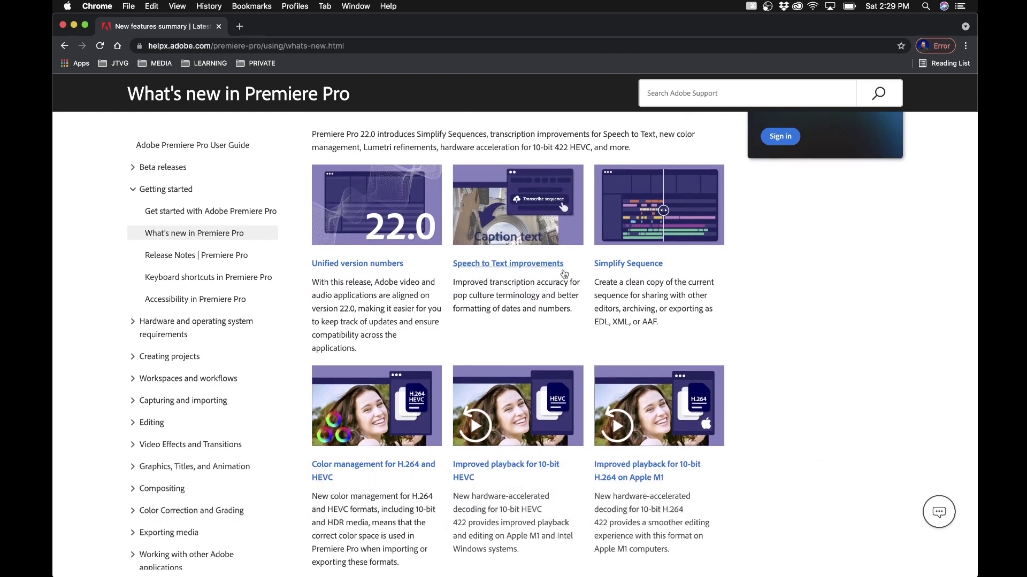
Scroll through more 22.0 feature cards, then bring up Premiere Pro's NEW FEATURES project
{"action": "scroll", "coordinate": [627, 273], "scroll_direction": "down", "scroll_amount": 5}
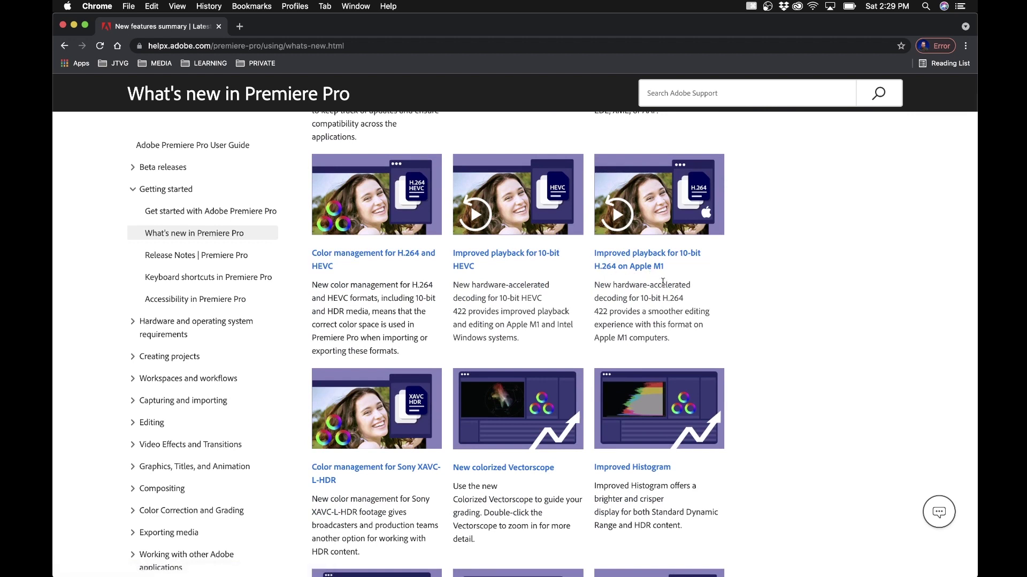
{"action": "scroll", "coordinate": [516, 325], "scroll_direction": "down", "scroll_amount": 5}
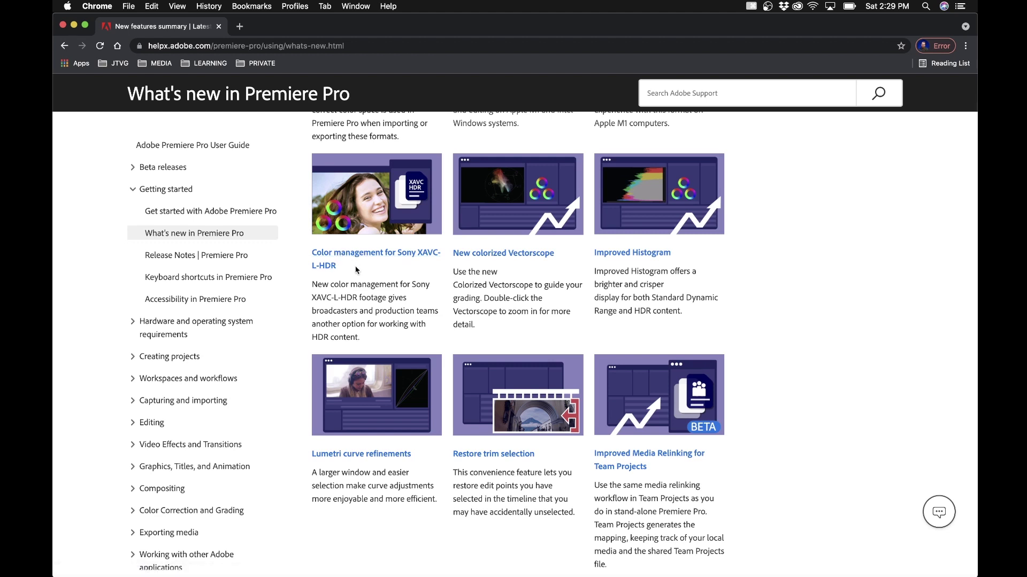
{"action": "left_click", "coordinate": [458, 559]}
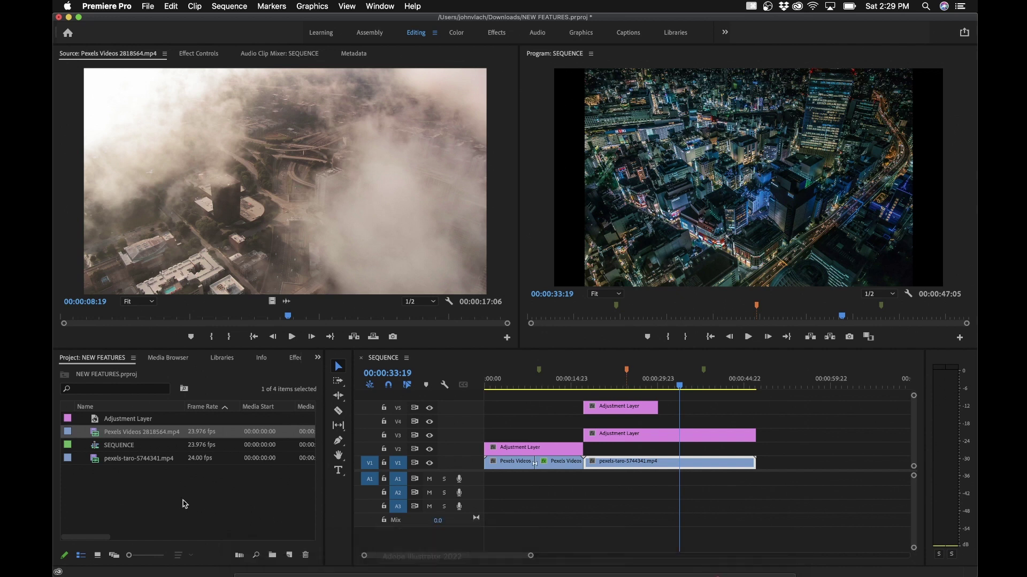
{"action": "left_click", "coordinate": [98, 436]}
{"action": "left_click", "coordinate": [96, 455]}
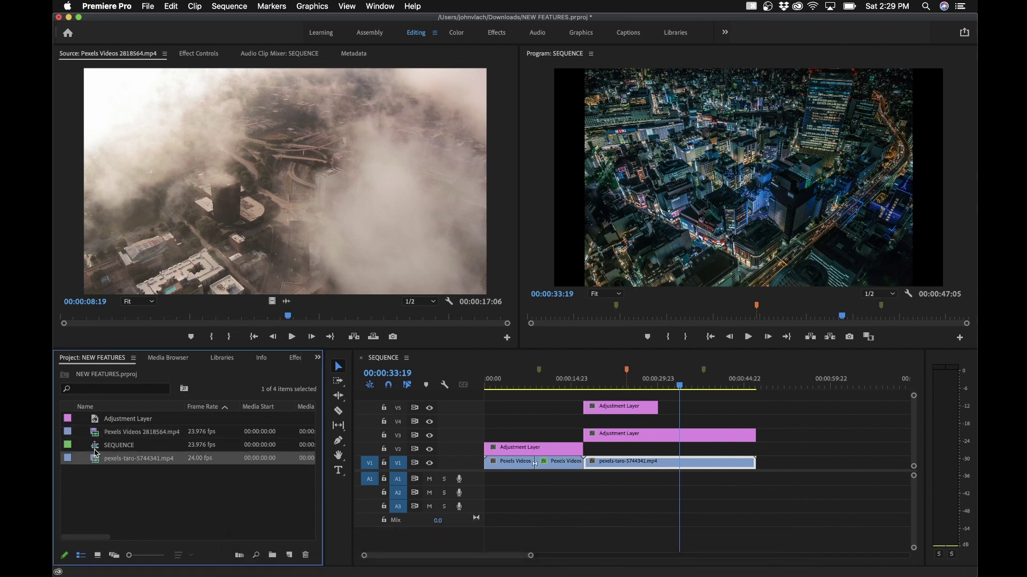
{"action": "left_click", "coordinate": [95, 433]}
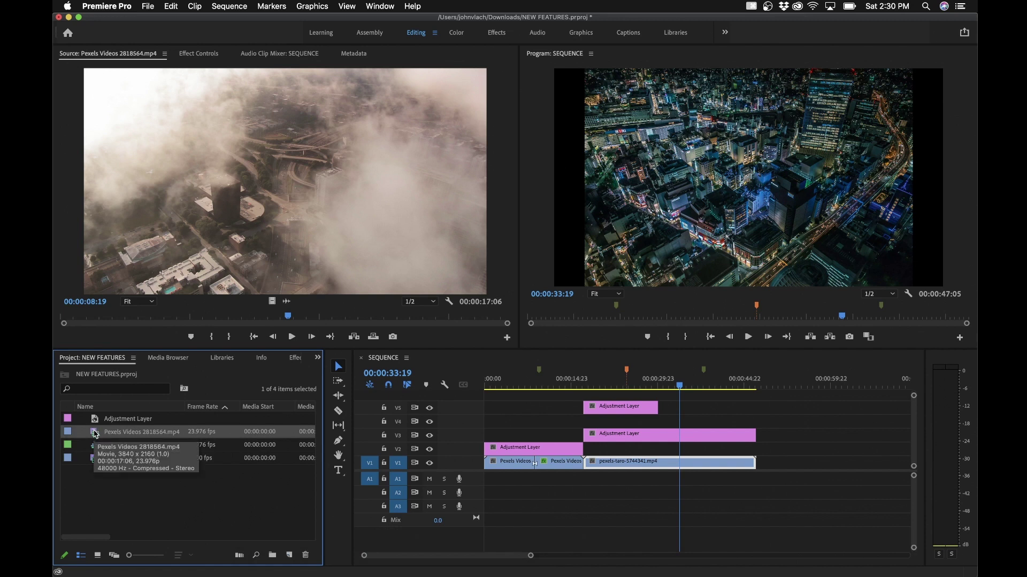
{"action": "right_click", "coordinate": [95, 434]}
{"action": "mouse_move", "coordinate": [155, 574]}
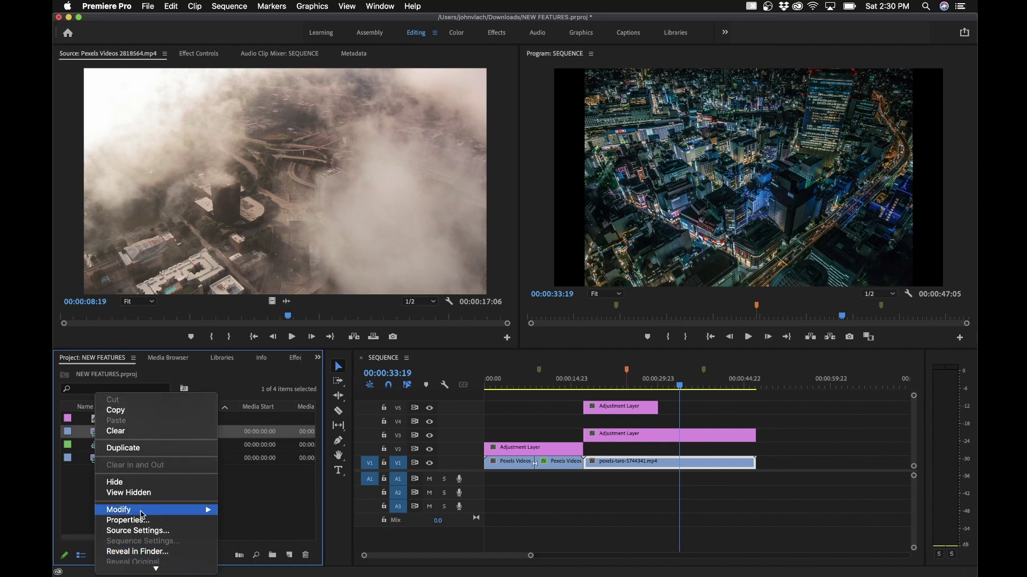
{"action": "mouse_move", "coordinate": [142, 508]}
{"action": "left_click", "coordinate": [253, 523]}
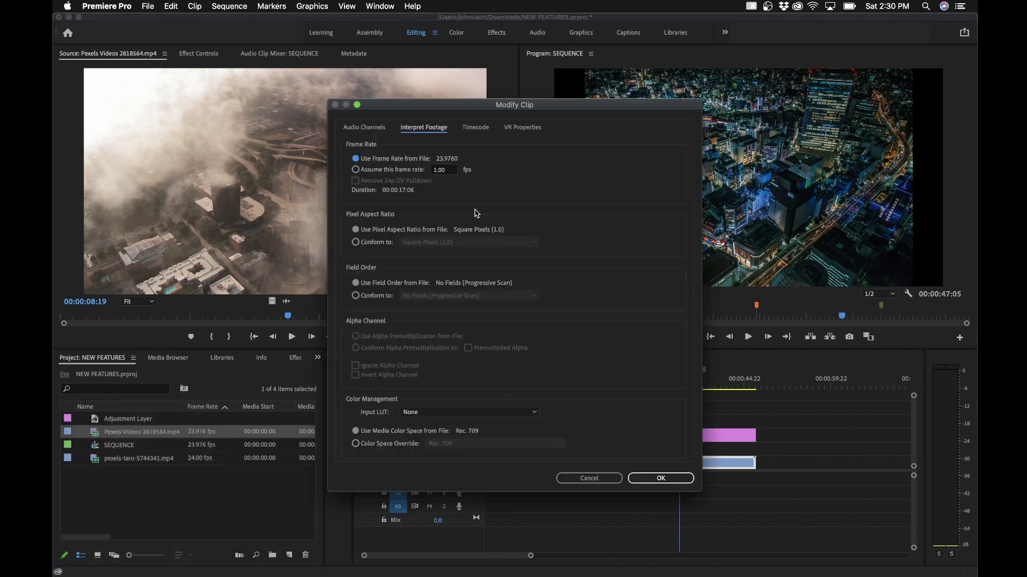
{"action": "left_click", "coordinate": [437, 415]}
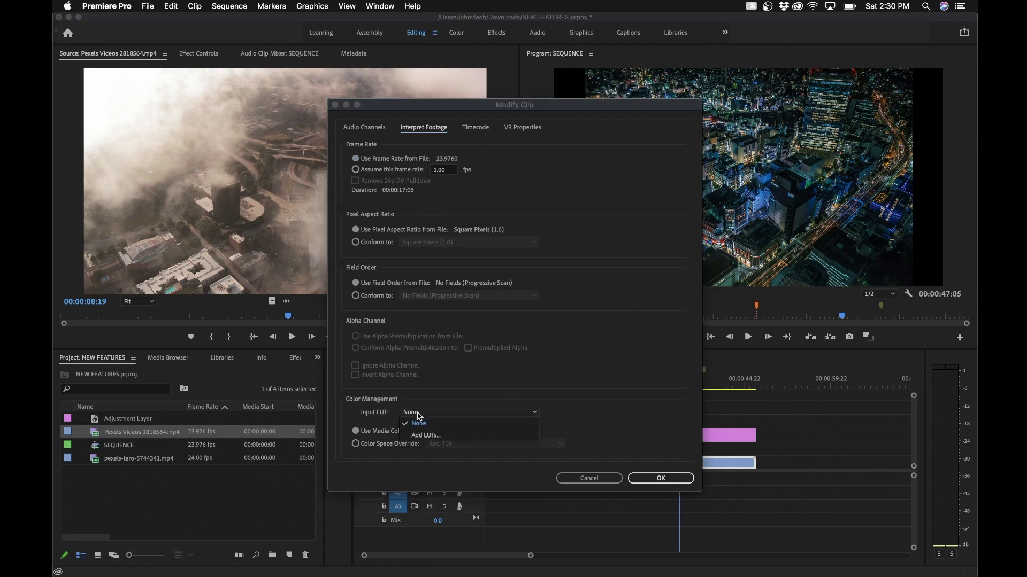
{"action": "left_click", "coordinate": [575, 476]}
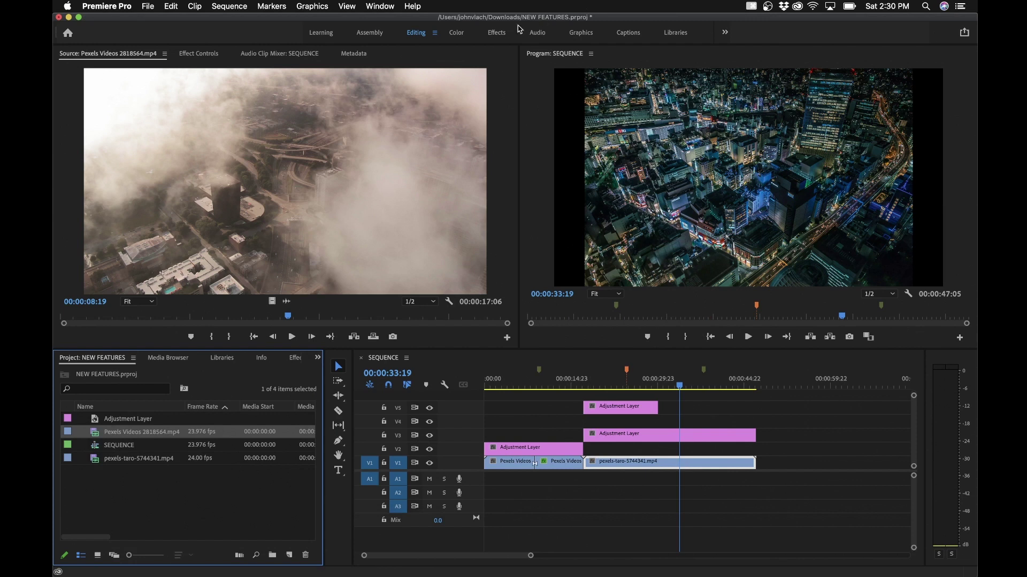
Switch to the Color workspace, leave Input LUT at None, collapse Basic Correction and deselect the timeline clips
{"action": "left_click", "coordinate": [457, 33]}
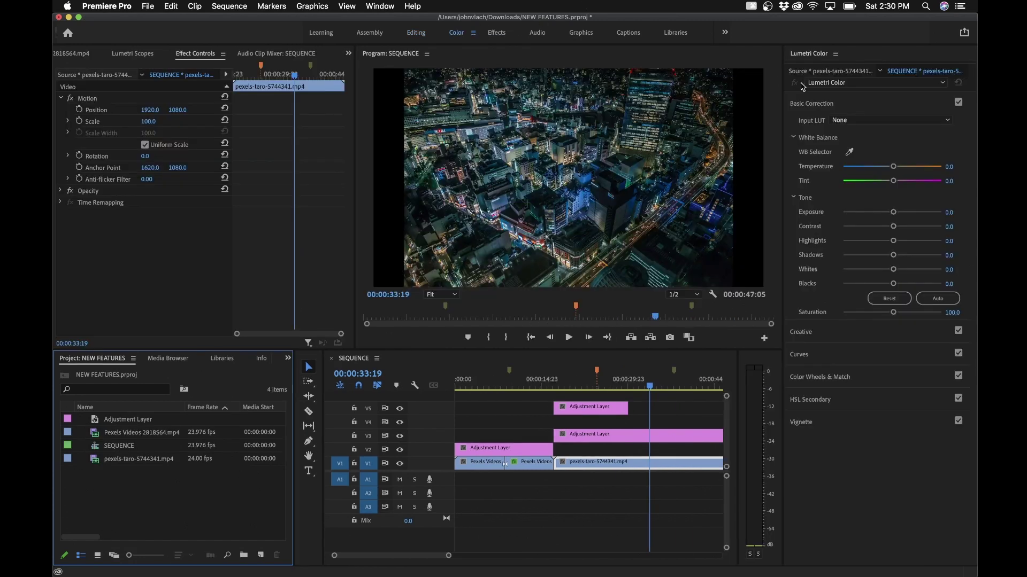
{"action": "left_click", "coordinate": [855, 119]}
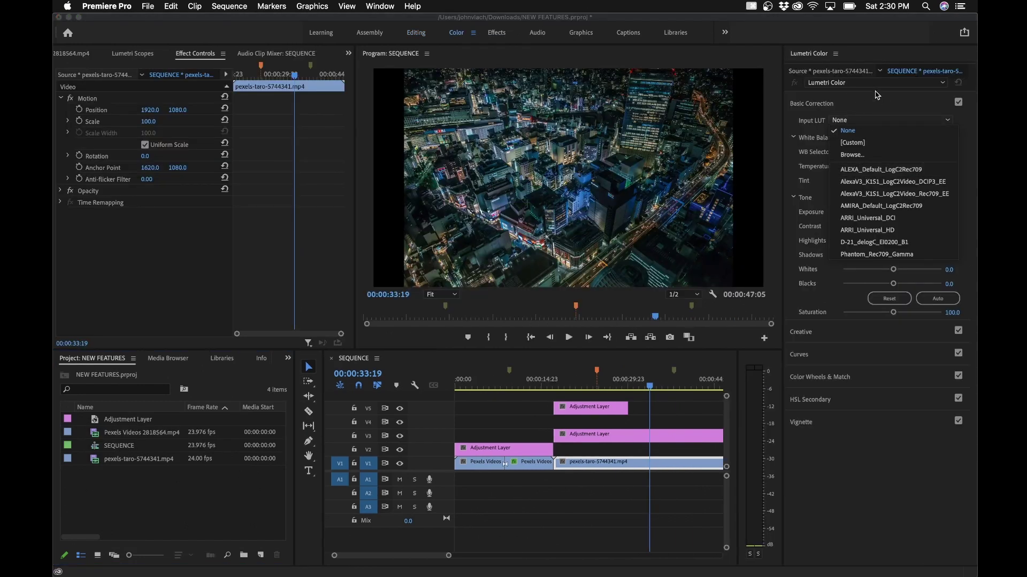
{"action": "left_click", "coordinate": [815, 103]}
{"action": "left_click", "coordinate": [169, 515]}
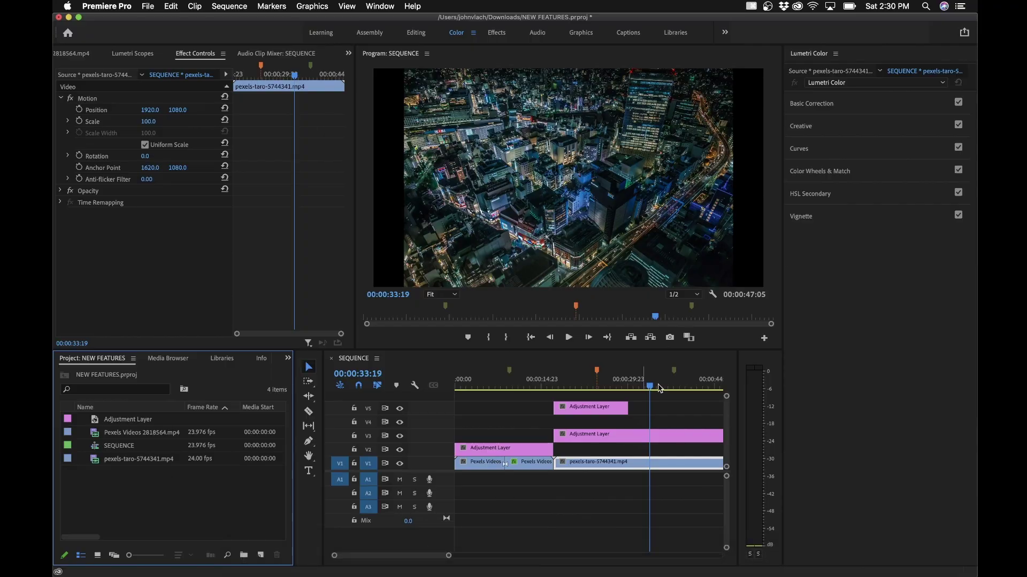
{"action": "left_click", "coordinate": [666, 402]}
Select the pexels-taro clip on V1 and show the Lumetri Scopes vectorscope and RGB parade
{"action": "key", "text": "minus"}
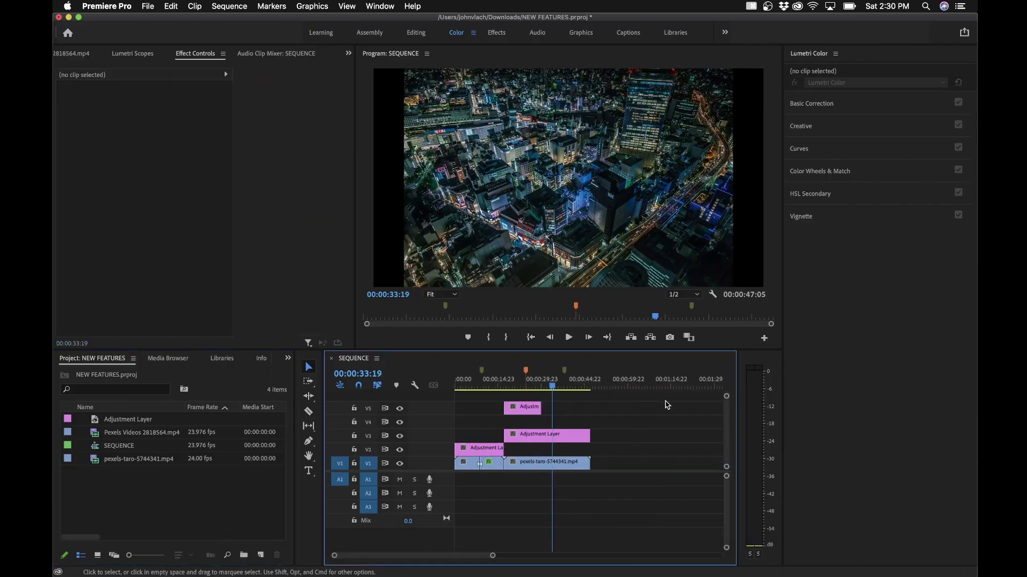
{"action": "key", "text": "equal"}
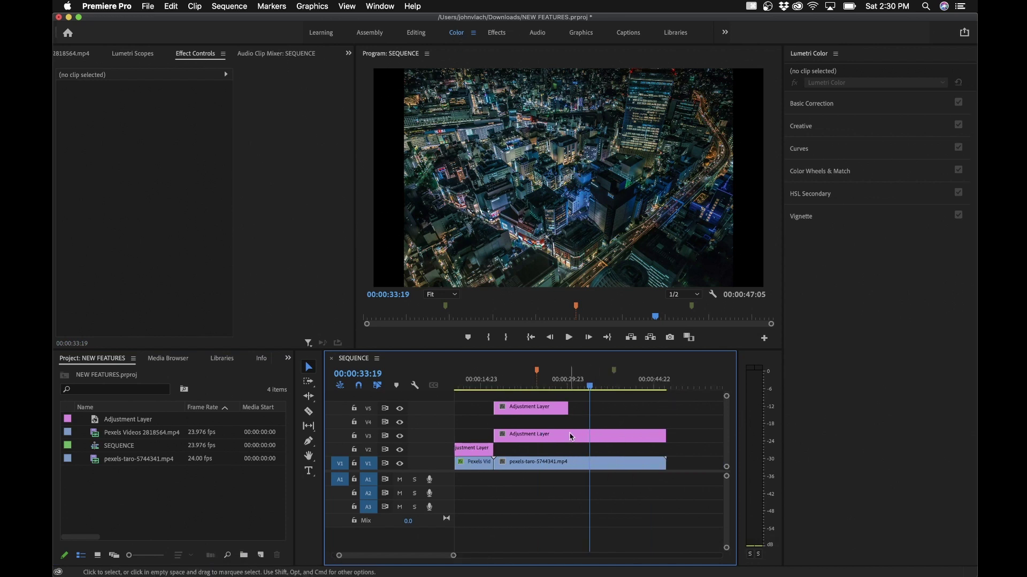
{"action": "left_click", "coordinate": [559, 464]}
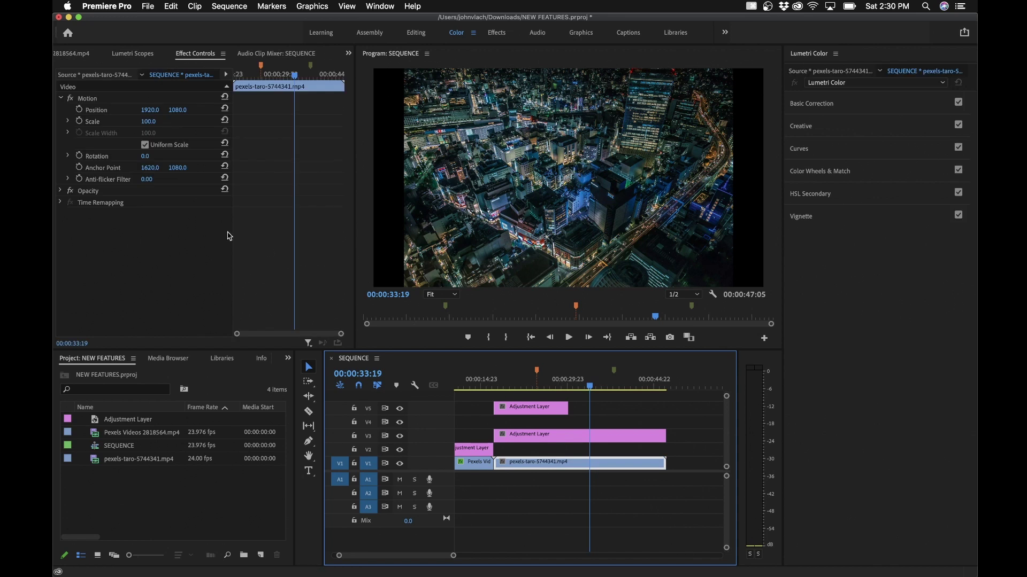
{"action": "left_click", "coordinate": [132, 53]}
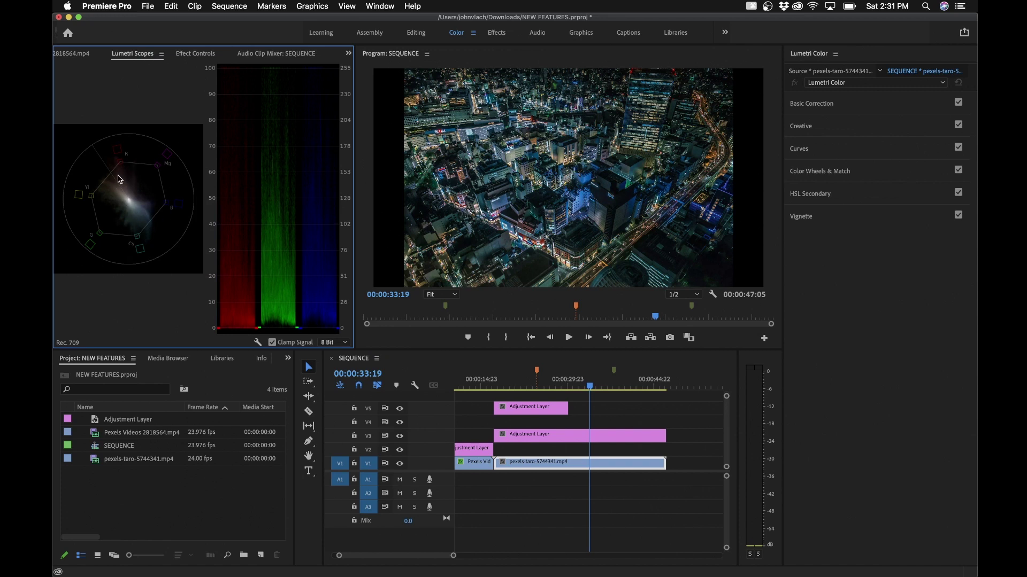
Magnify and restore the vectorscope twice, then expand the Curves section of Lumetri Color
{"action": "double_click", "coordinate": [129, 196]}
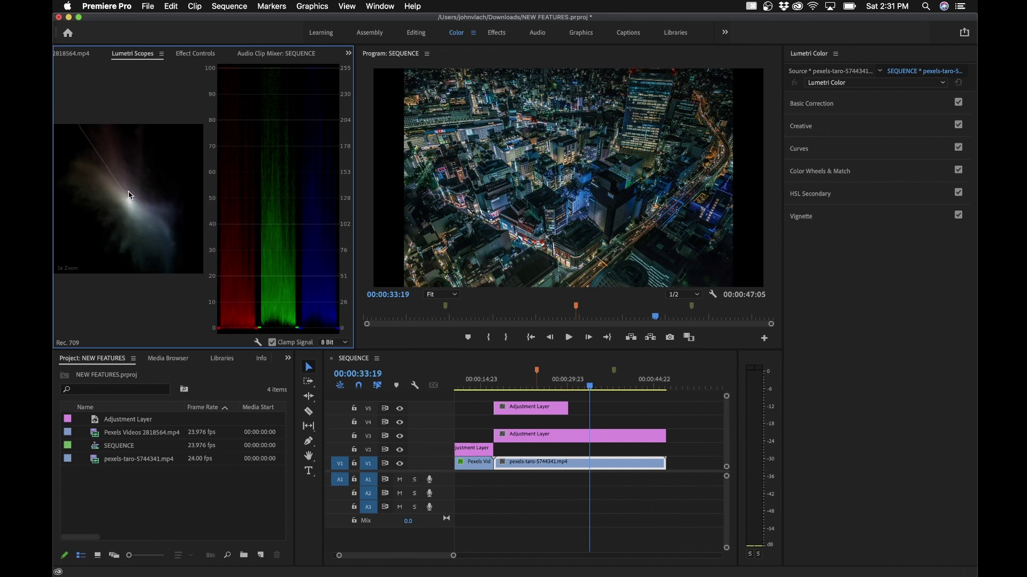
{"action": "double_click", "coordinate": [129, 193]}
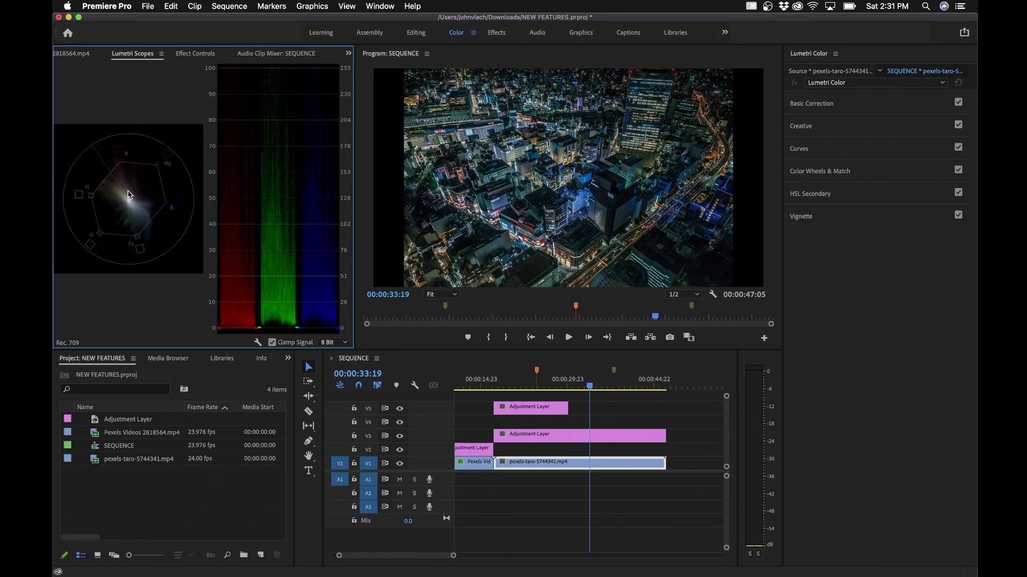
{"action": "double_click", "coordinate": [129, 194]}
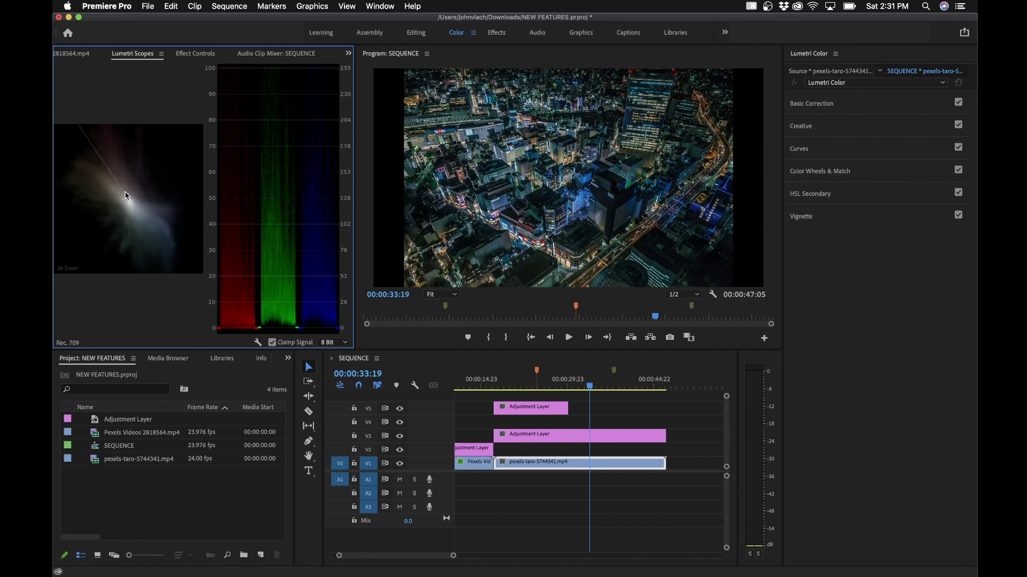
{"action": "double_click", "coordinate": [129, 196]}
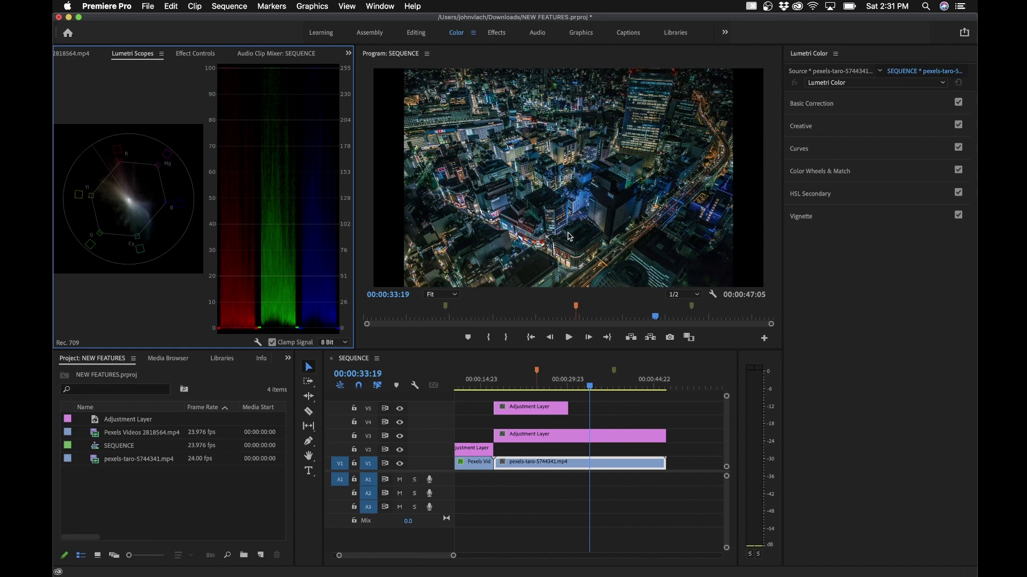
{"action": "left_click", "coordinate": [812, 154]}
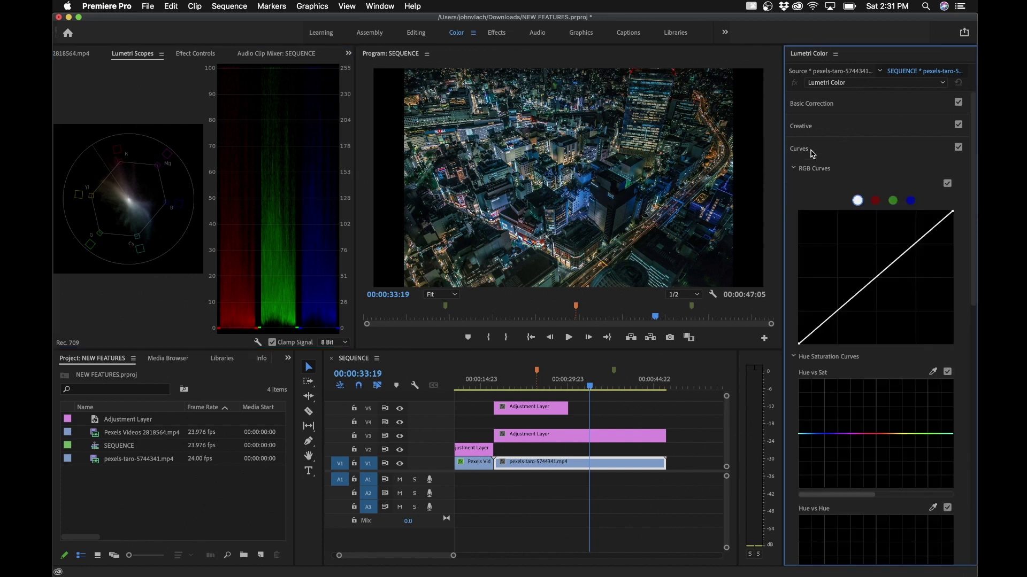
Widen Lumetri Color to reach Hue Saturation Curves, then restore the Program monitor and timeline
{"action": "left_click_drag", "start_coordinate": [782, 160], "coordinate": [790, 190]}
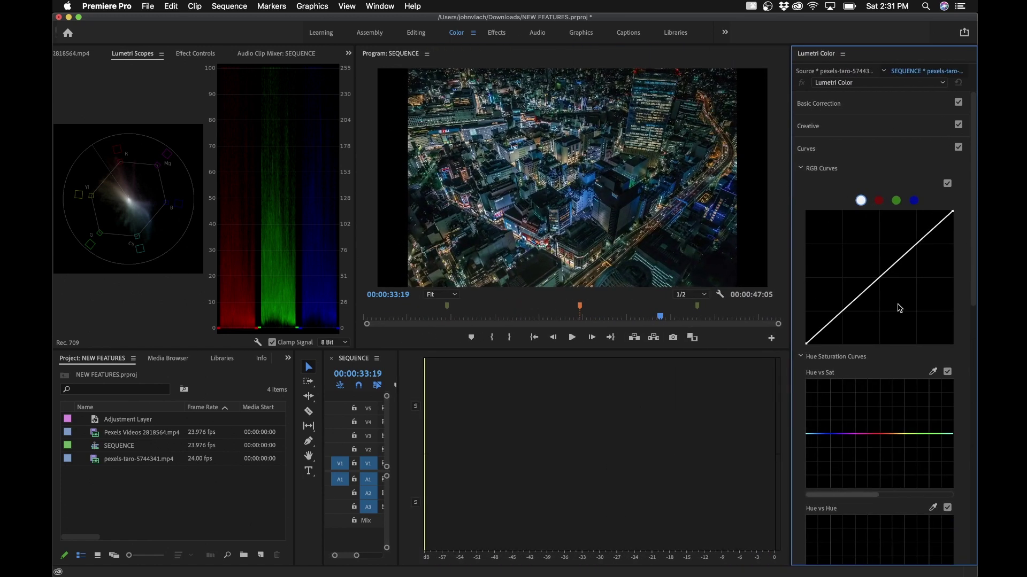
{"action": "left_click_drag", "start_coordinate": [790, 193], "coordinate": [372, 199]}
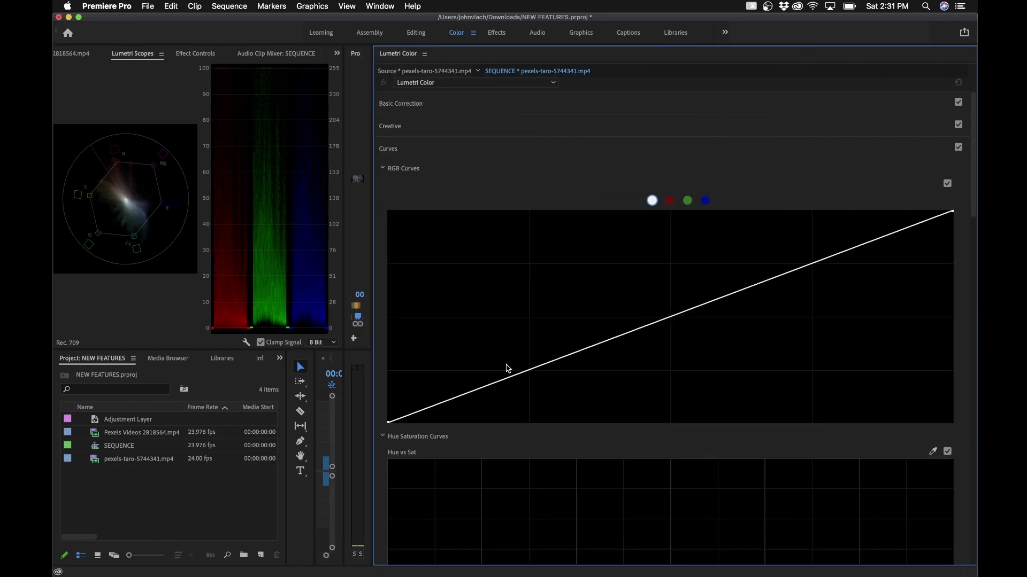
{"action": "scroll", "coordinate": [660, 458], "scroll_direction": "down", "scroll_amount": 5}
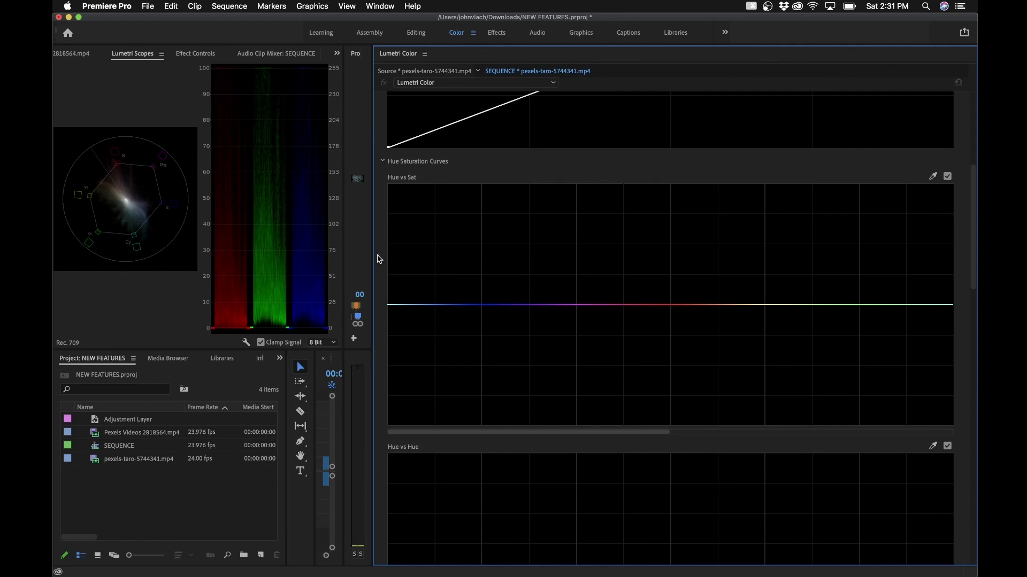
{"action": "left_click_drag", "start_coordinate": [378, 252], "coordinate": [691, 205]}
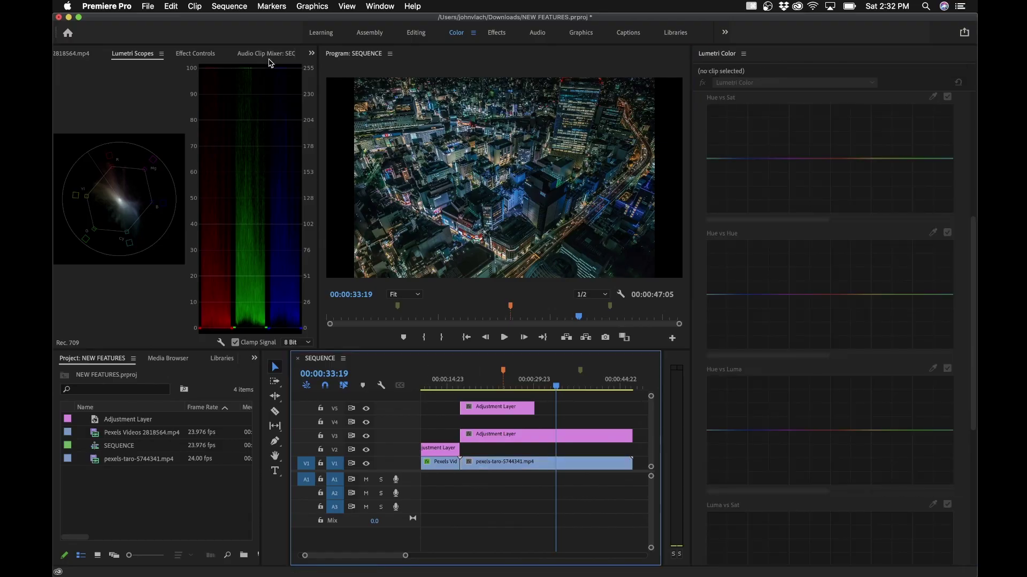
Start Sequence > Simplify Sequence and select the new sequence's name text
{"action": "left_click", "coordinate": [229, 8]}
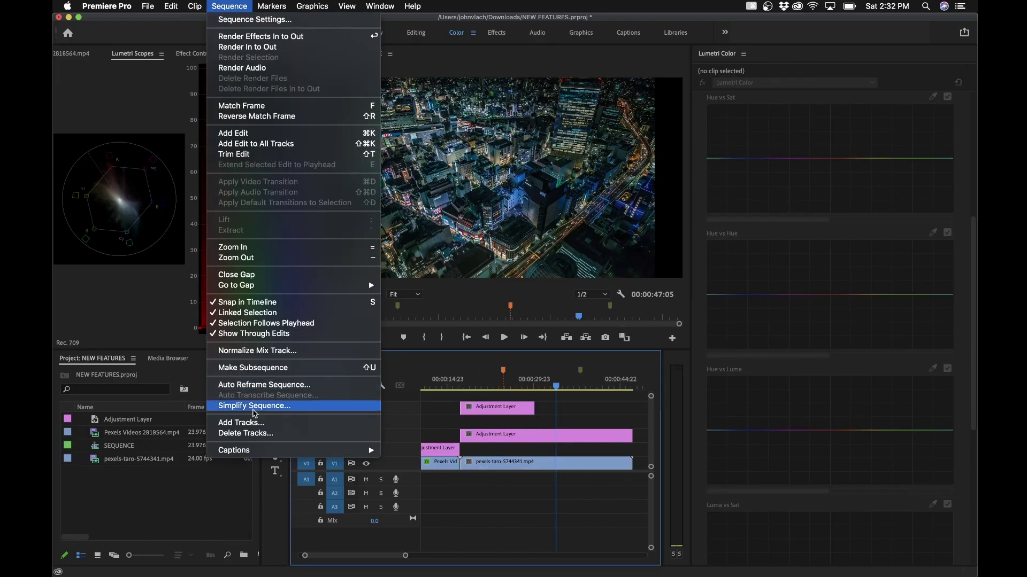
{"action": "left_click", "coordinate": [254, 407]}
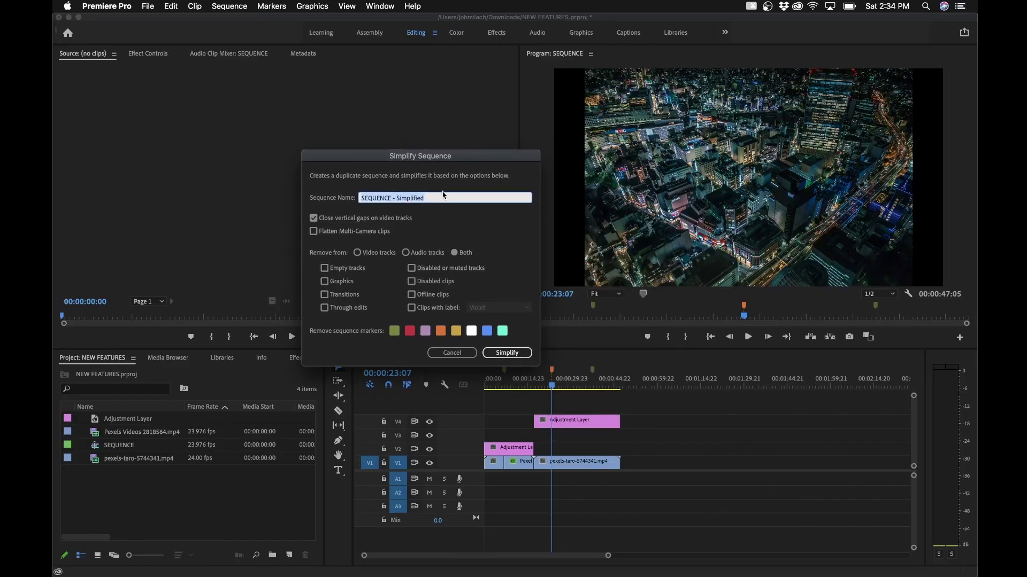
{"action": "left_click", "coordinate": [438, 195]}
{"action": "left_click_drag", "start_coordinate": [435, 198], "coordinate": [395, 198]}
{"action": "left_click", "coordinate": [431, 199]}
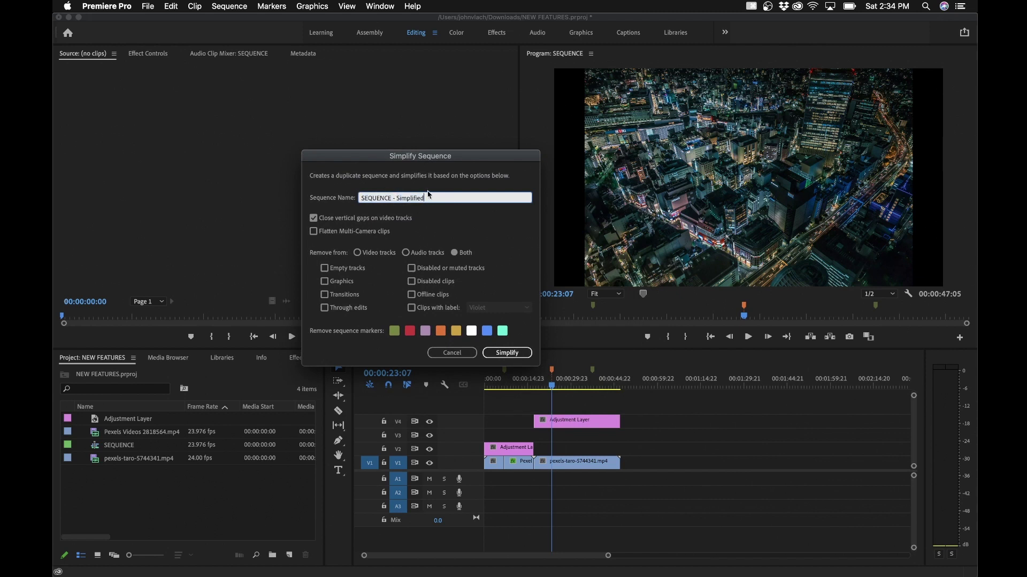
{"action": "left_click_drag", "start_coordinate": [414, 199], "coordinate": [345, 201]}
Check Empty tracks, Through edits and Disabled or muted tracks, then create the simplified copy
{"action": "left_click", "coordinate": [338, 268]}
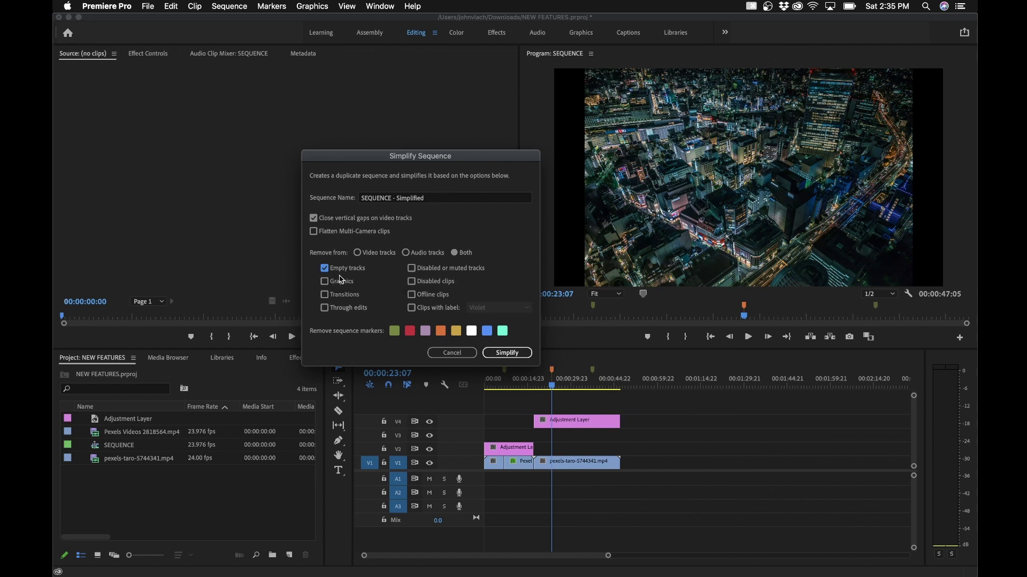
{"action": "left_click", "coordinate": [343, 307]}
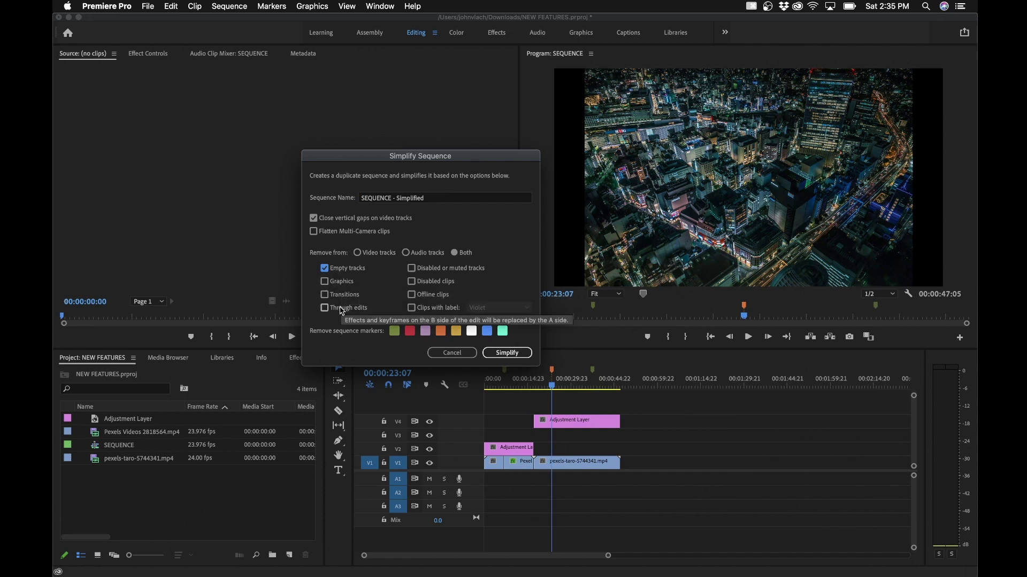
{"action": "left_click", "coordinate": [429, 269]}
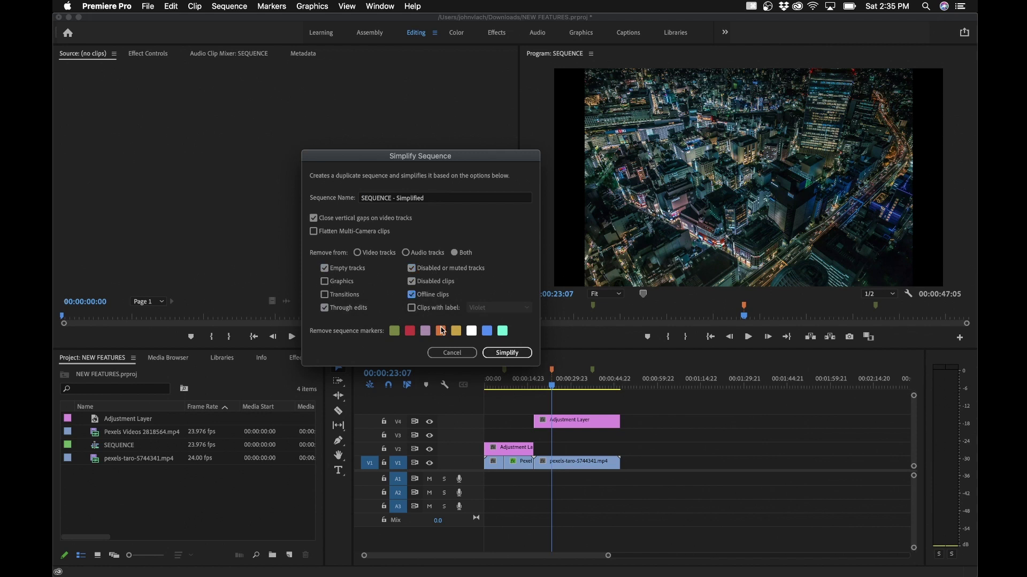
{"action": "left_click_drag", "start_coordinate": [460, 163], "coordinate": [399, 136]}
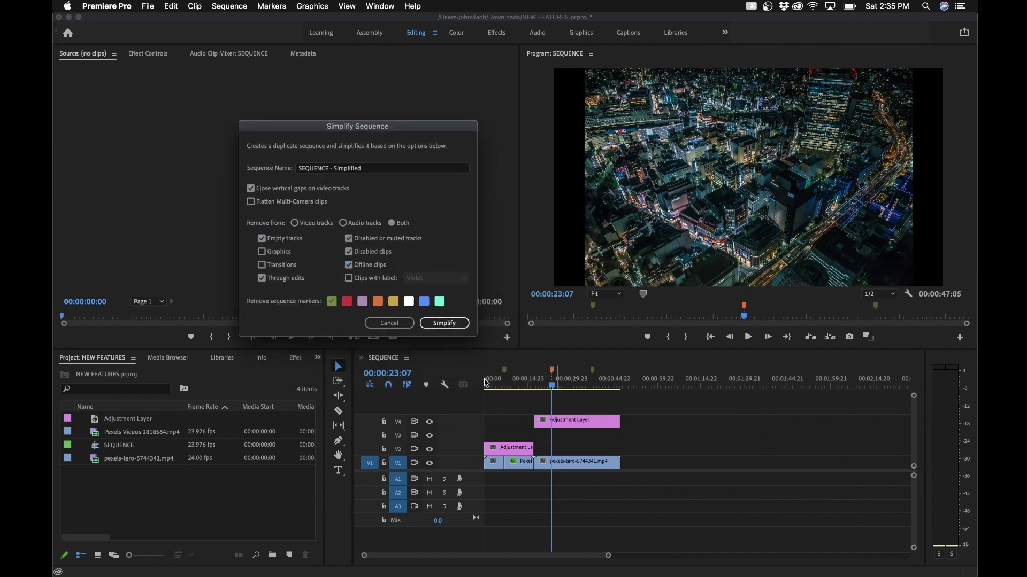
{"action": "left_click", "coordinate": [437, 323]}
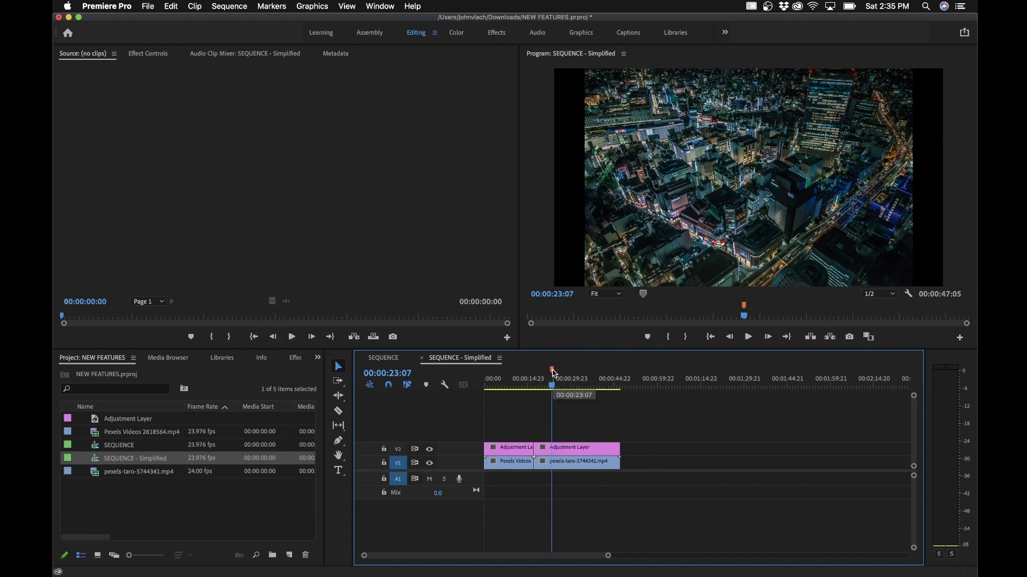
Compare SEQUENCE and SEQUENCE - Simplified by opening each and scrubbing around 00:00:11:15
{"action": "double_click", "coordinate": [98, 446]}
{"action": "left_click_drag", "start_coordinate": [552, 385], "coordinate": [575, 398]}
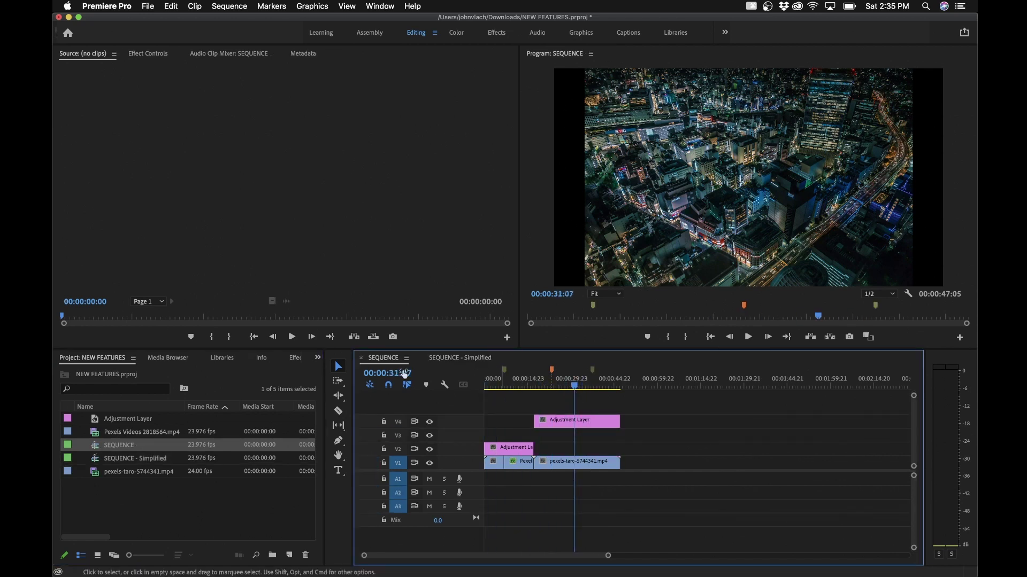
{"action": "double_click", "coordinate": [95, 461]}
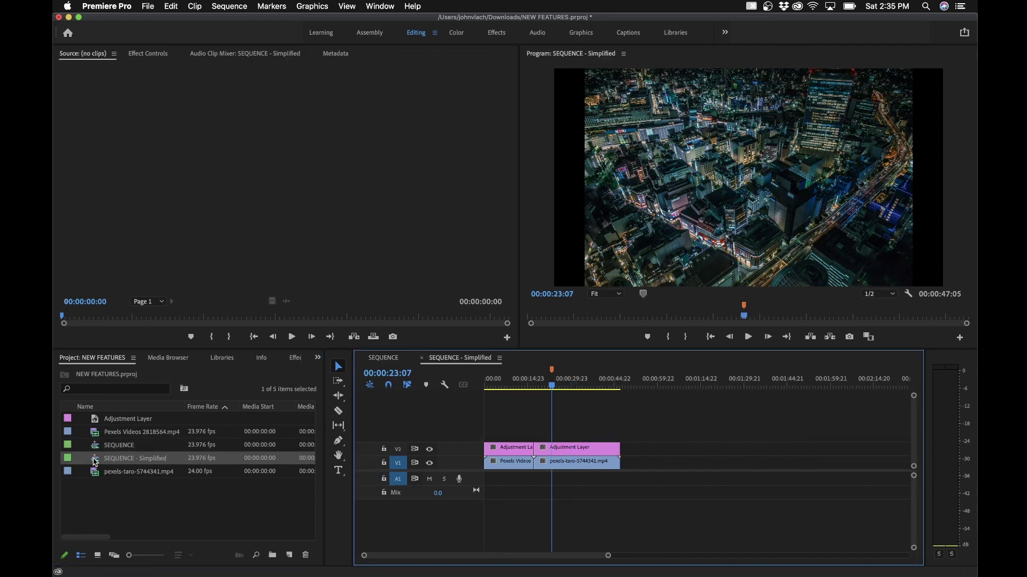
{"action": "left_click", "coordinate": [522, 391]}
{"action": "mouse_move", "coordinate": [521, 392]}
{"action": "left_mouse_down"}
{"action": "mouse_move", "coordinate": [506, 390]}
{"action": "mouse_move", "coordinate": [517, 390]}
{"action": "left_mouse_up"}
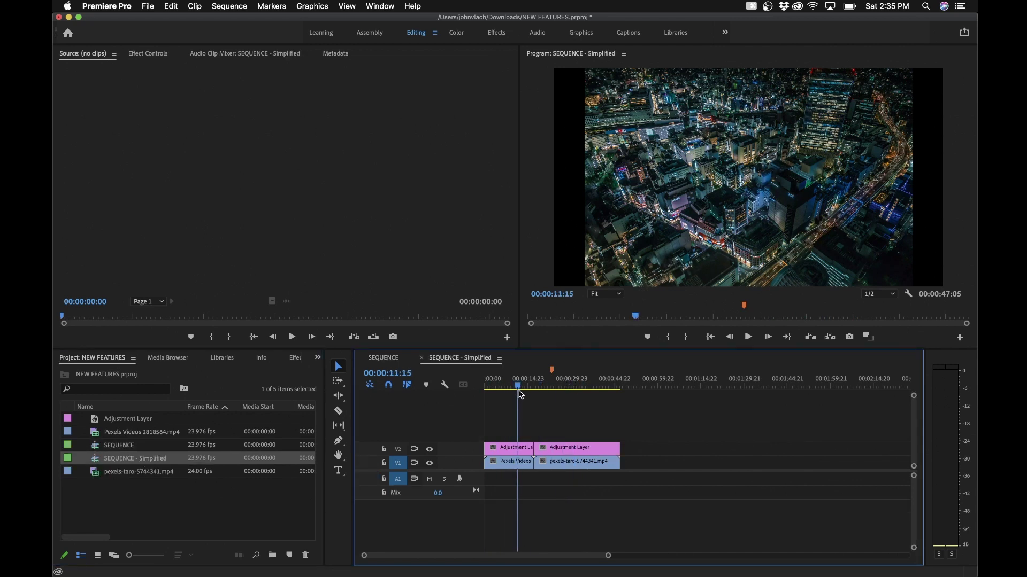
{"action": "double_click", "coordinate": [96, 451]}
{"action": "left_click", "coordinate": [517, 384]}
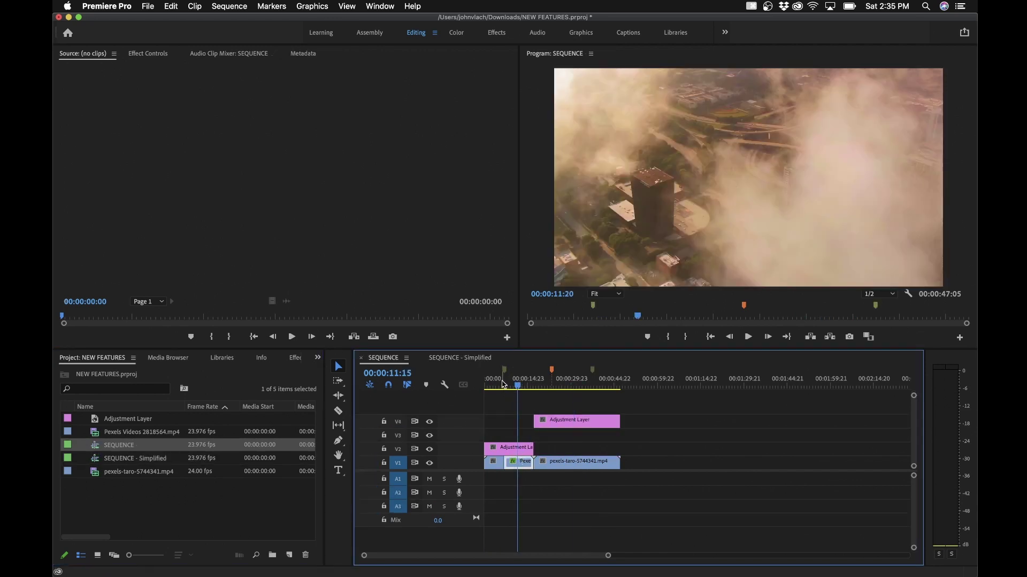
Zoom the timeline in, inspect the first Pexels clip in Effect Controls, then reopen SEQUENCE - Simplified
{"action": "left_click_drag", "start_coordinate": [513, 382], "coordinate": [602, 385]}
{"action": "key", "text": "="}
{"action": "key", "text": "="}
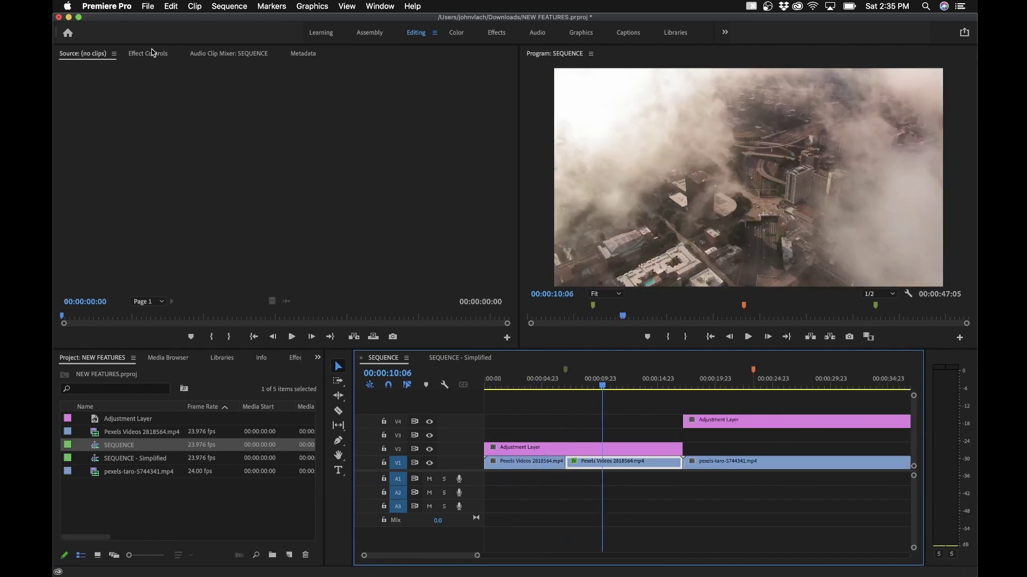
{"action": "left_click", "coordinate": [151, 53]}
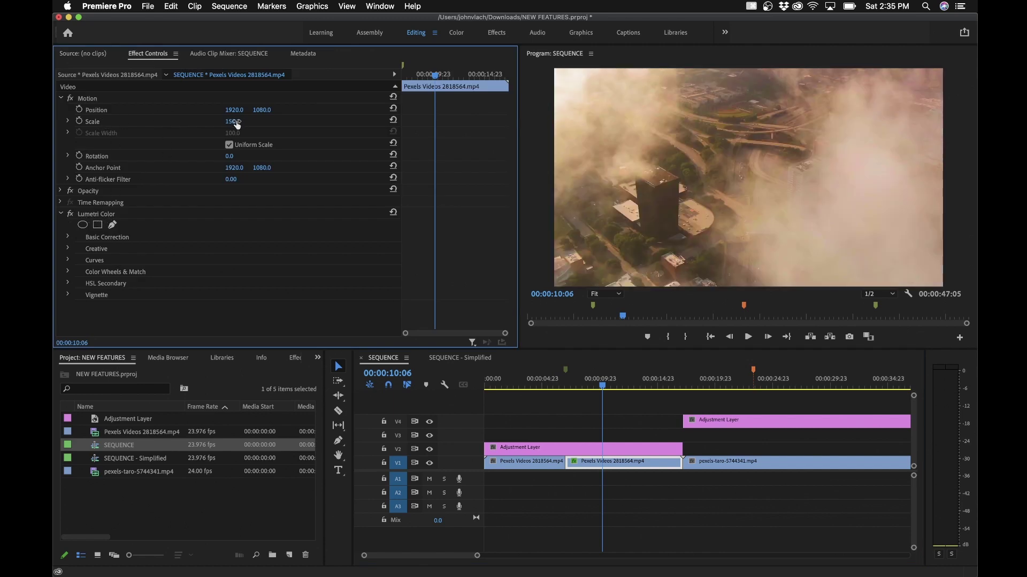
{"action": "left_click_drag", "start_coordinate": [584, 387], "coordinate": [513, 386]}
{"action": "left_click", "coordinate": [515, 462]}
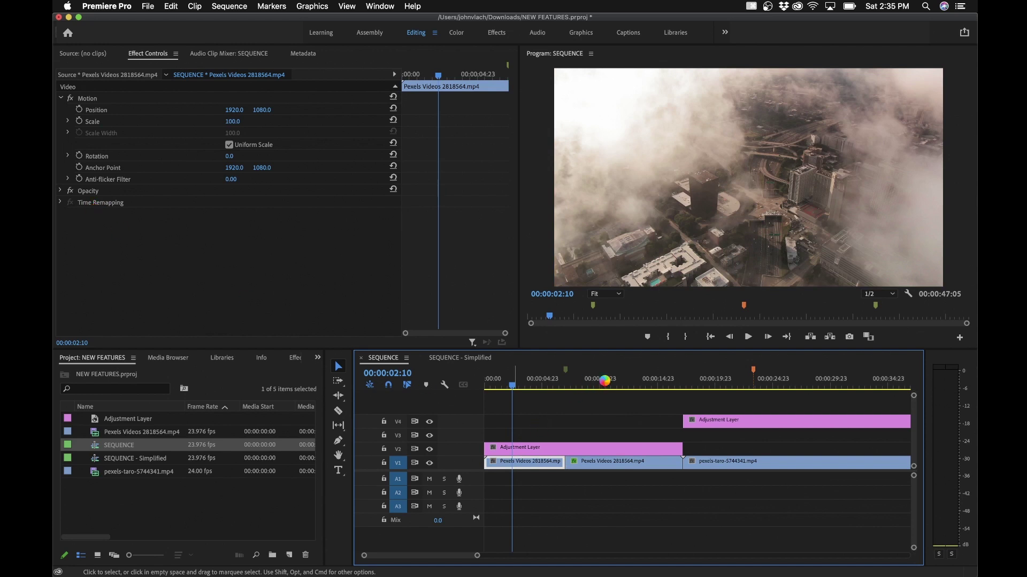
{"action": "double_click", "coordinate": [132, 457]}
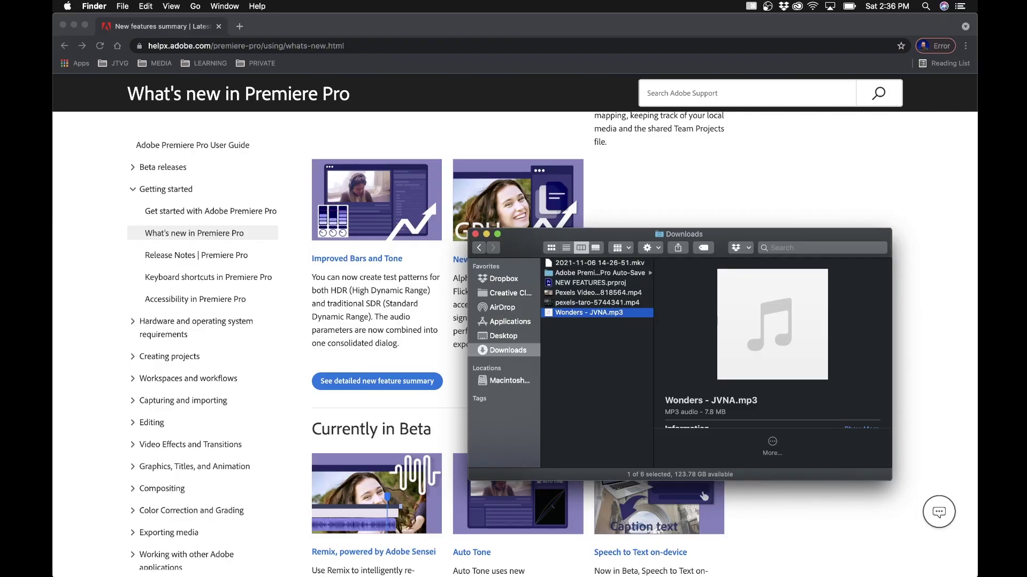
Open Premiere Pro (Beta) from the Beta apps section of Creative Cloud
{"action": "left_click", "coordinate": [738, 555]}
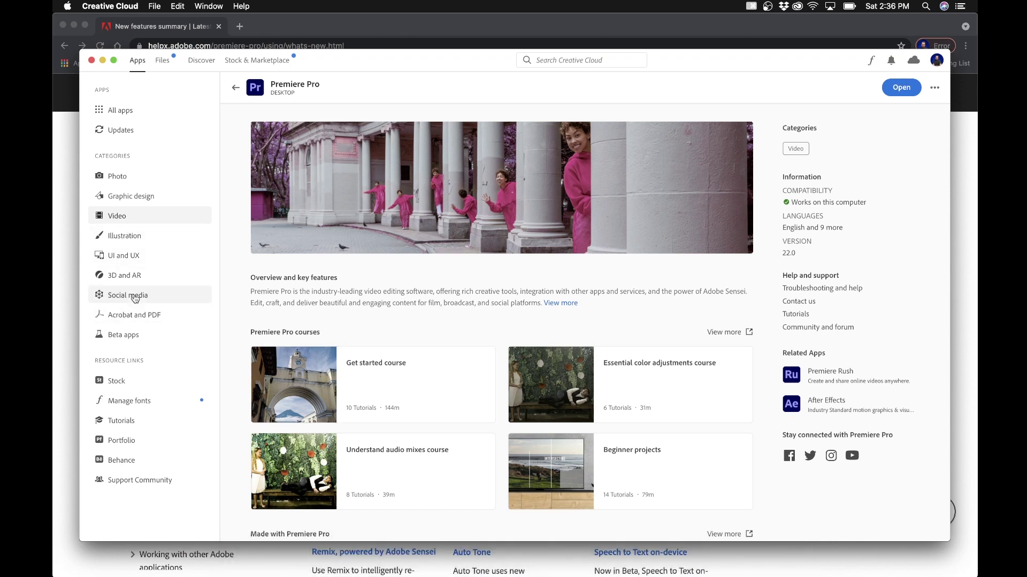
{"action": "left_click", "coordinate": [124, 337]}
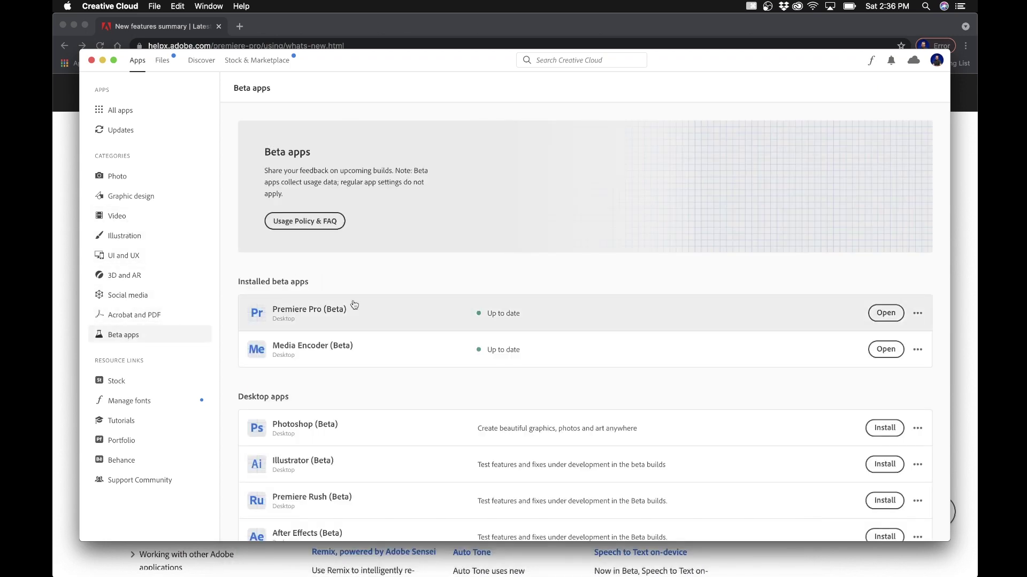
{"action": "scroll", "coordinate": [305, 398], "scroll_direction": "down", "scroll_amount": 3}
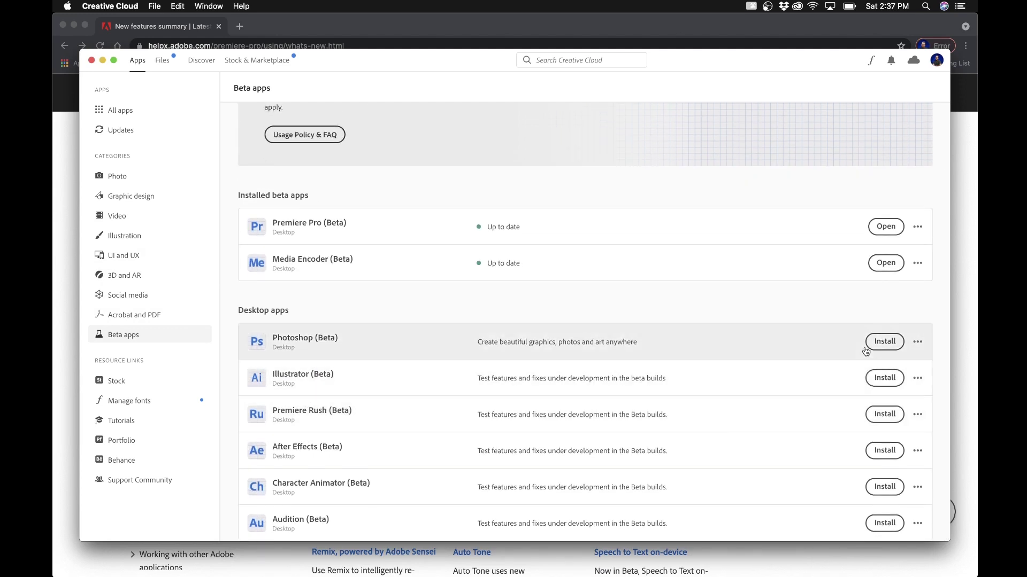
{"action": "left_click", "coordinate": [886, 226]}
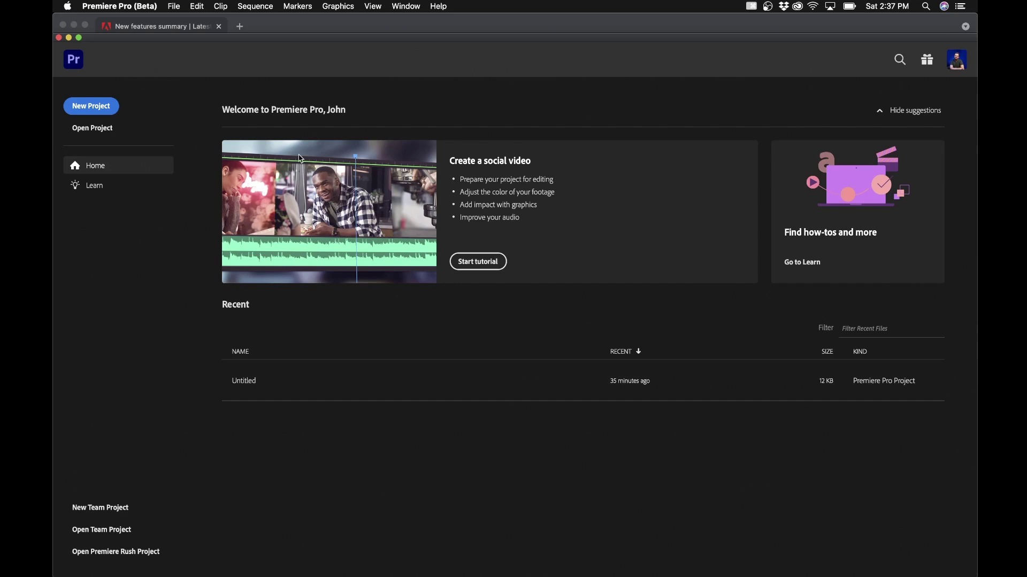
Create a new Untitled project, replacing the existing project of that name
{"action": "left_click", "coordinate": [99, 106]}
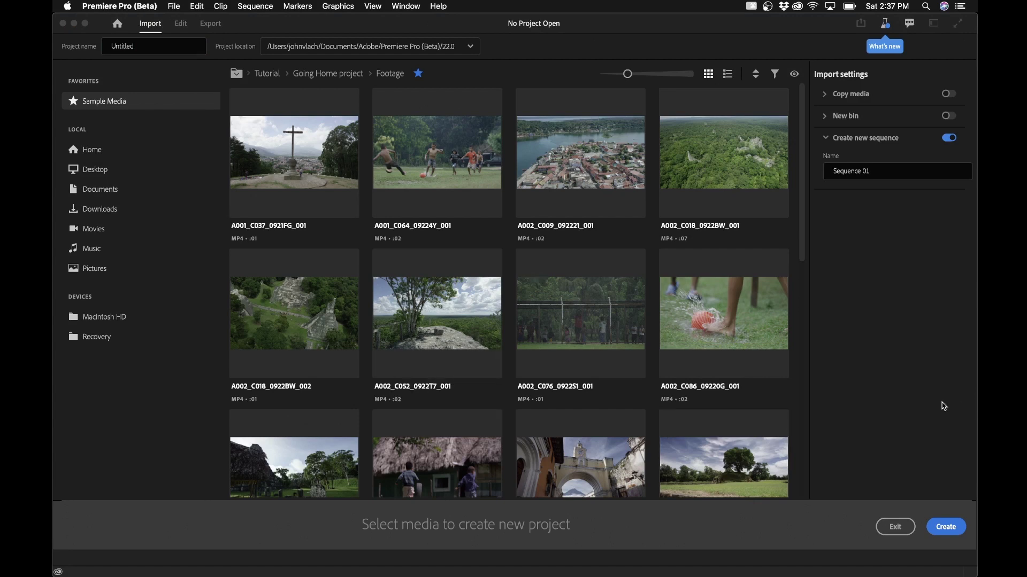
{"action": "left_click", "coordinate": [950, 532]}
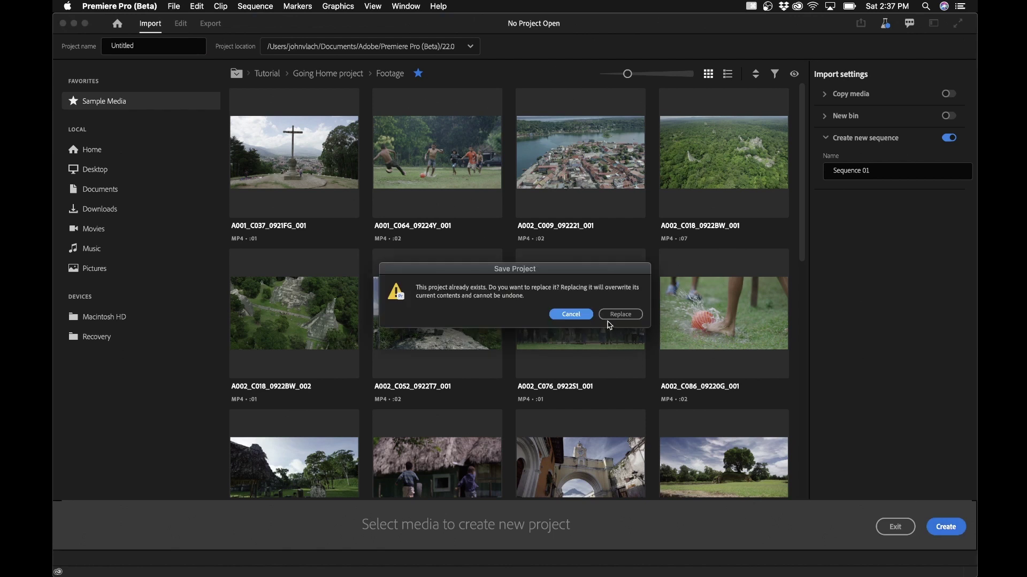
{"action": "left_click", "coordinate": [615, 314]}
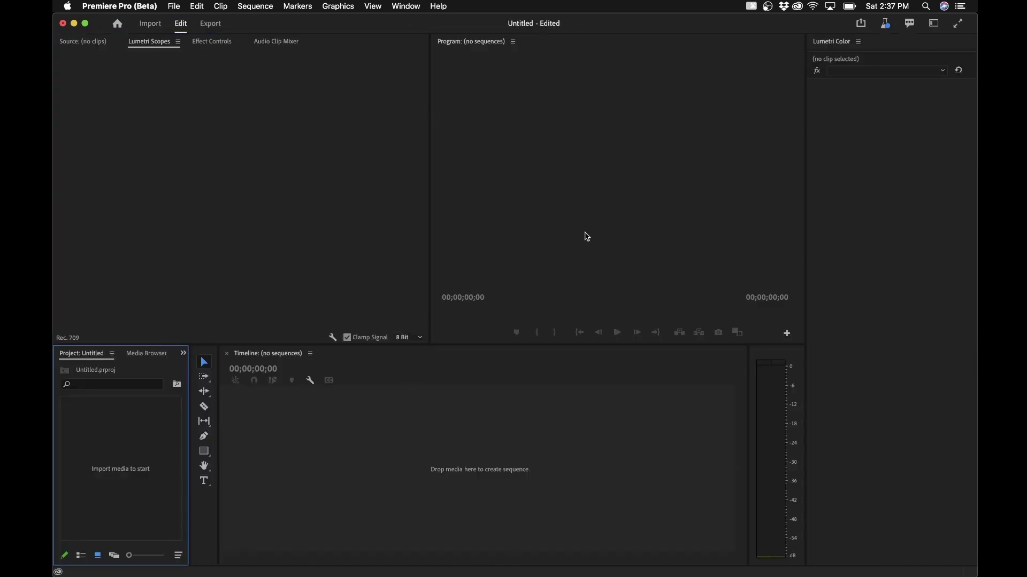
Switch to the Editing workspace, import Wonders - JVNA.mp3 from Downloads, and build a sequence from it
{"action": "left_click", "coordinate": [934, 24]}
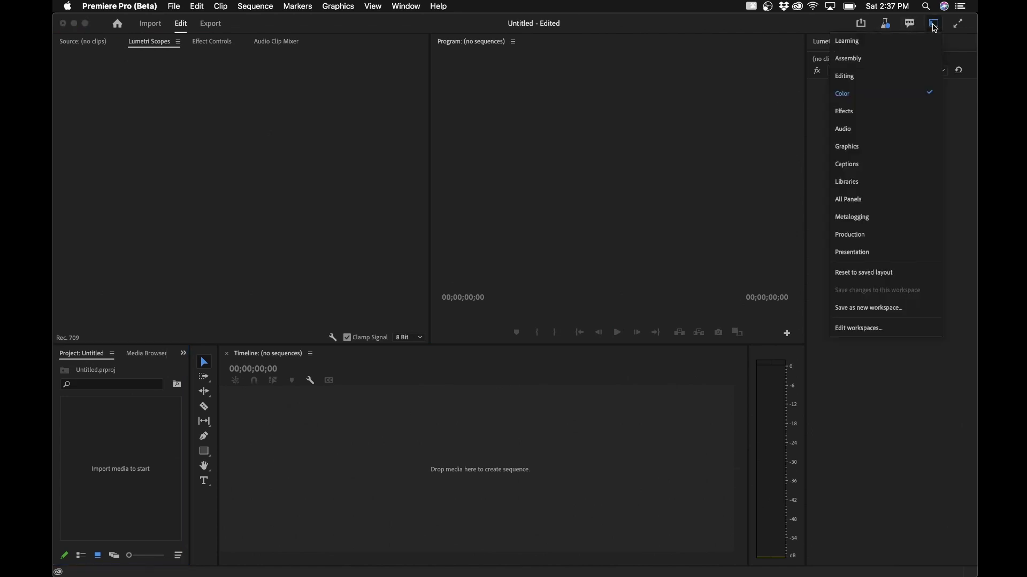
{"action": "left_click", "coordinate": [857, 82]}
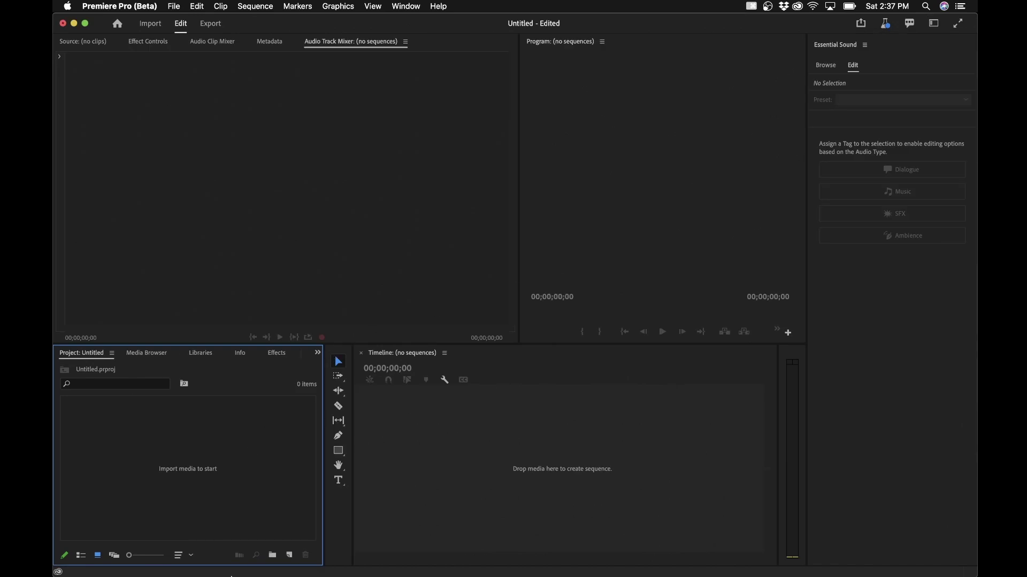
{"action": "left_click", "coordinate": [236, 558]}
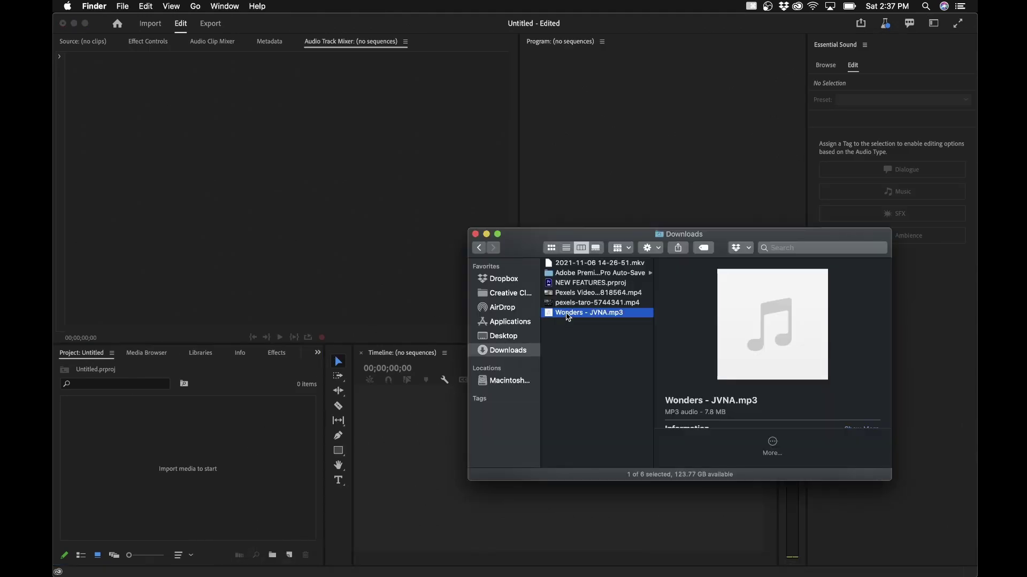
{"action": "left_click_drag", "start_coordinate": [568, 317], "coordinate": [174, 488]}
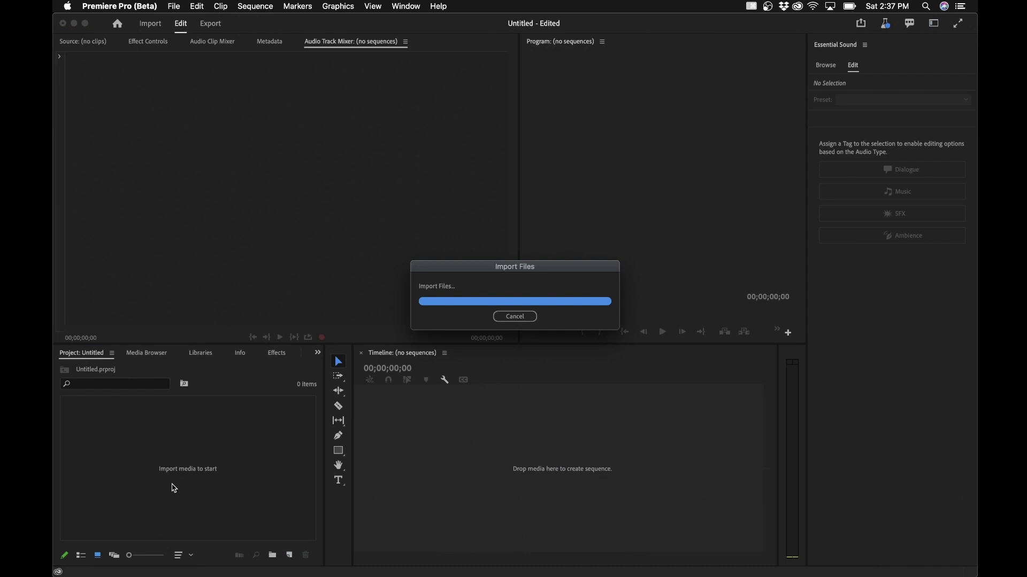
{"action": "left_click", "coordinate": [194, 511]}
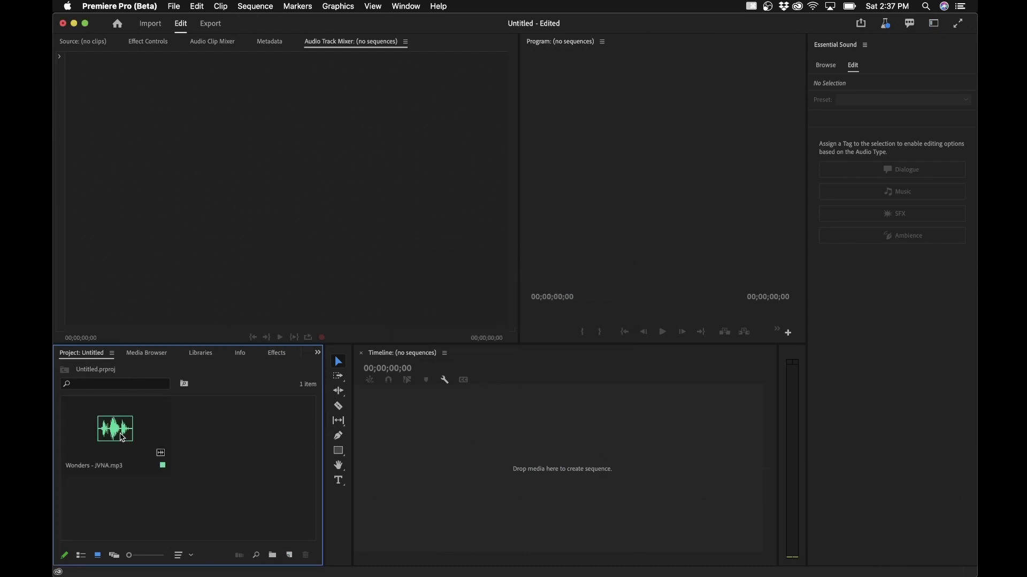
{"action": "left_click_drag", "start_coordinate": [114, 433], "coordinate": [478, 462]}
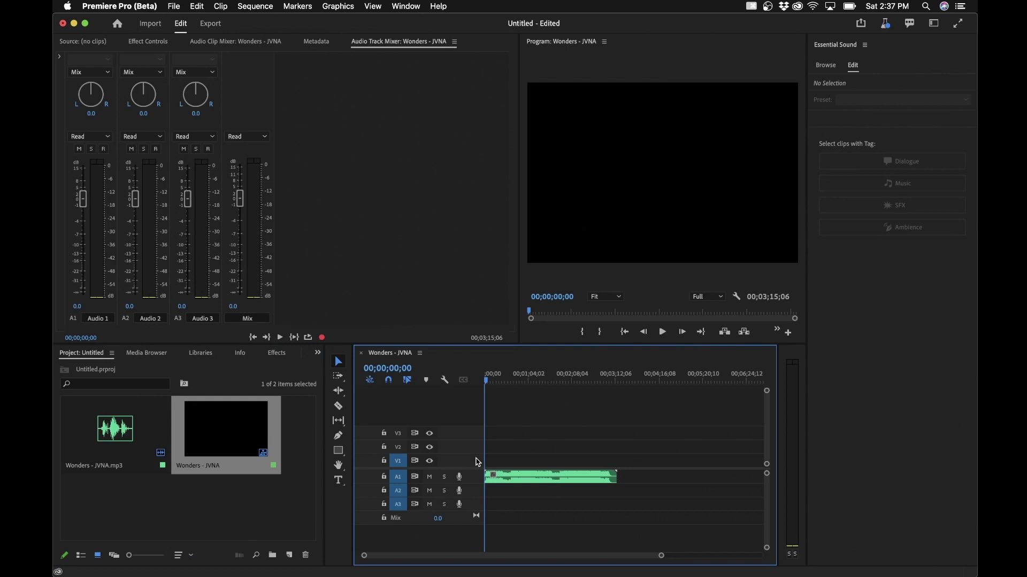
Enlarge audio track A1, zoom the timeline in, and play the song from the start
{"action": "key", "text": "shift+="}
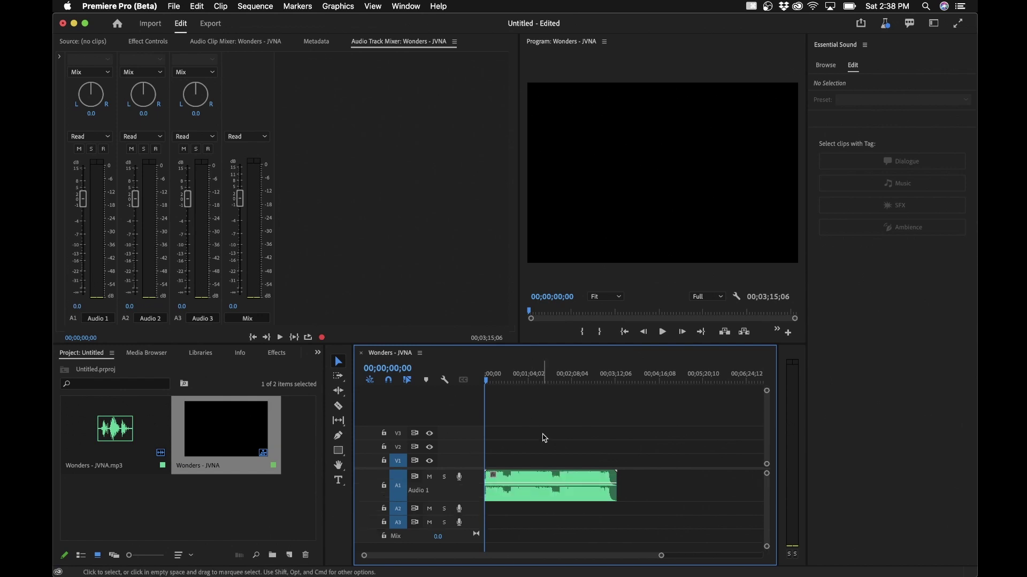
{"action": "key", "text": "="}
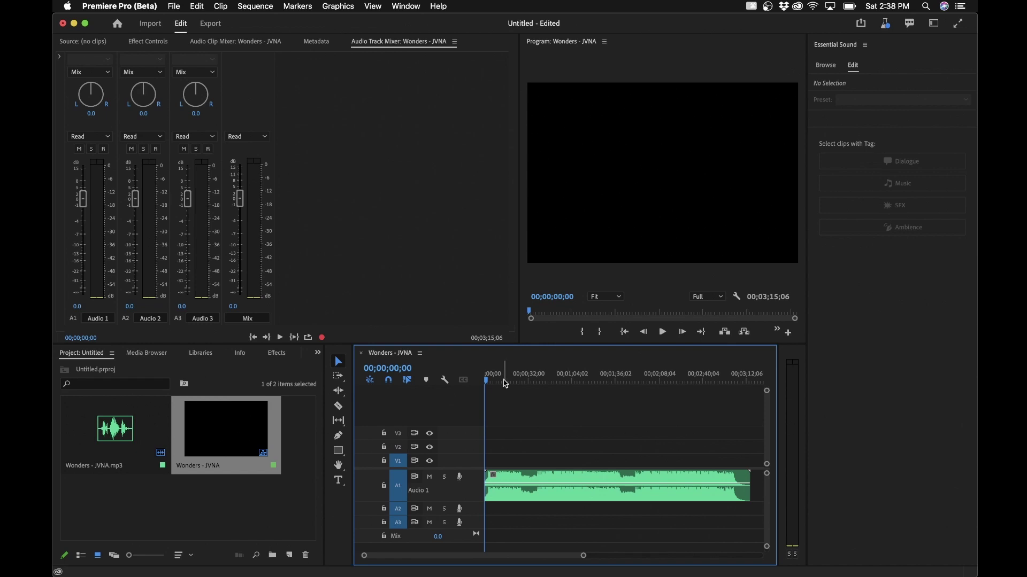
{"action": "key", "text": "space"}
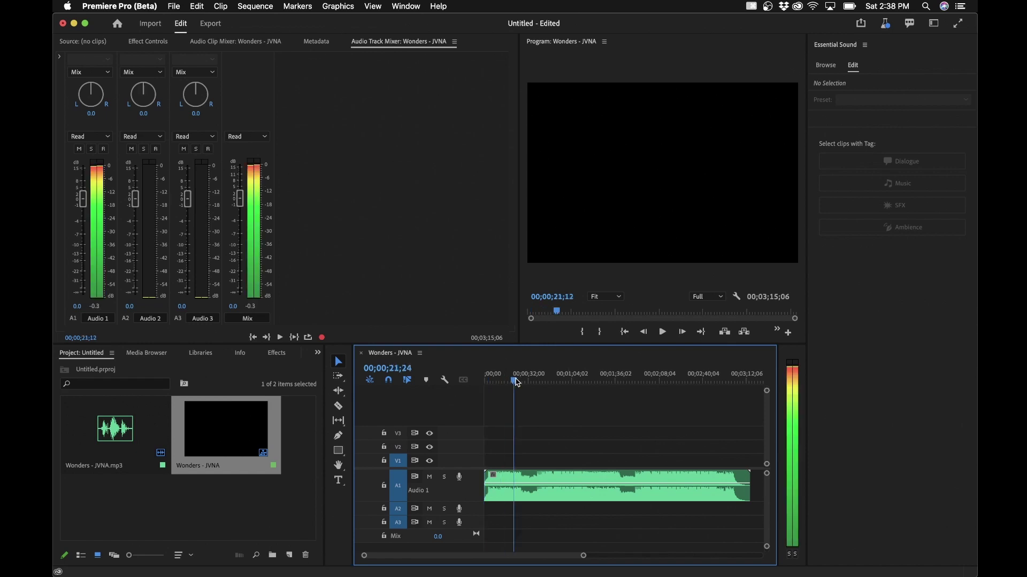
{"action": "key", "text": "space"}
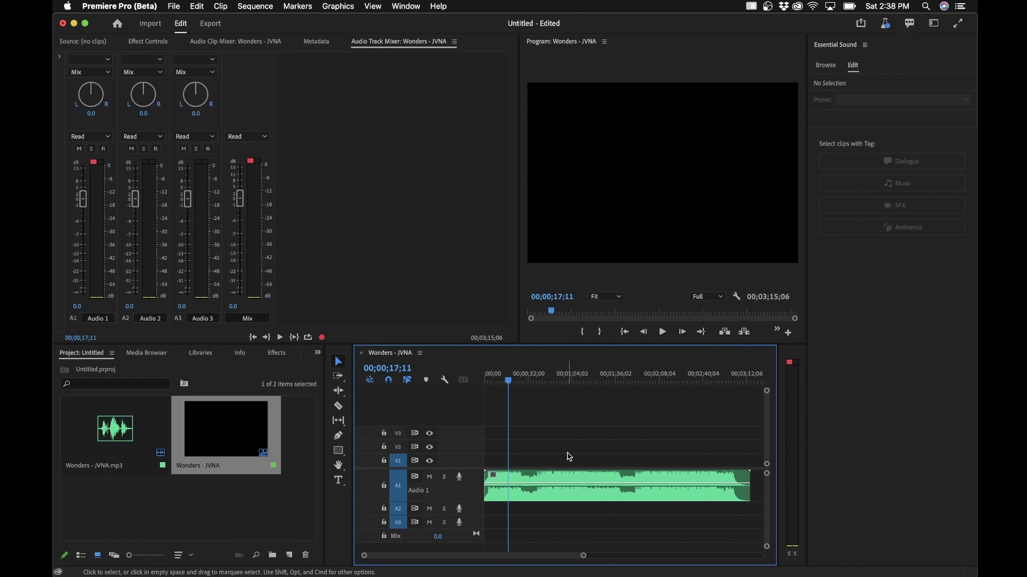
{"action": "key", "text": "space"}
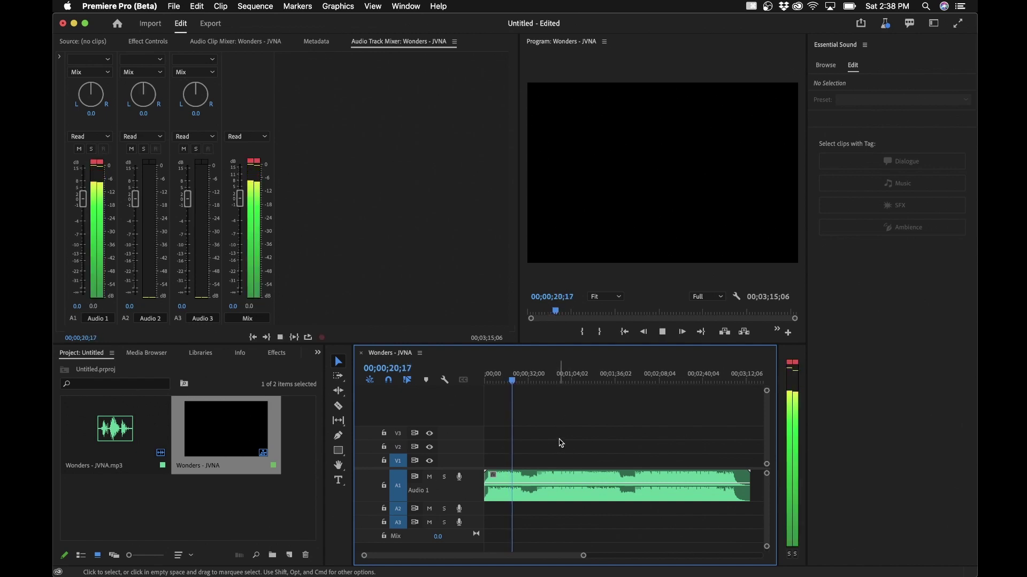
Sample the song at about 0:33 and 1:45, then move the playhead to about 2:30
{"action": "left_click", "coordinate": [530, 381]}
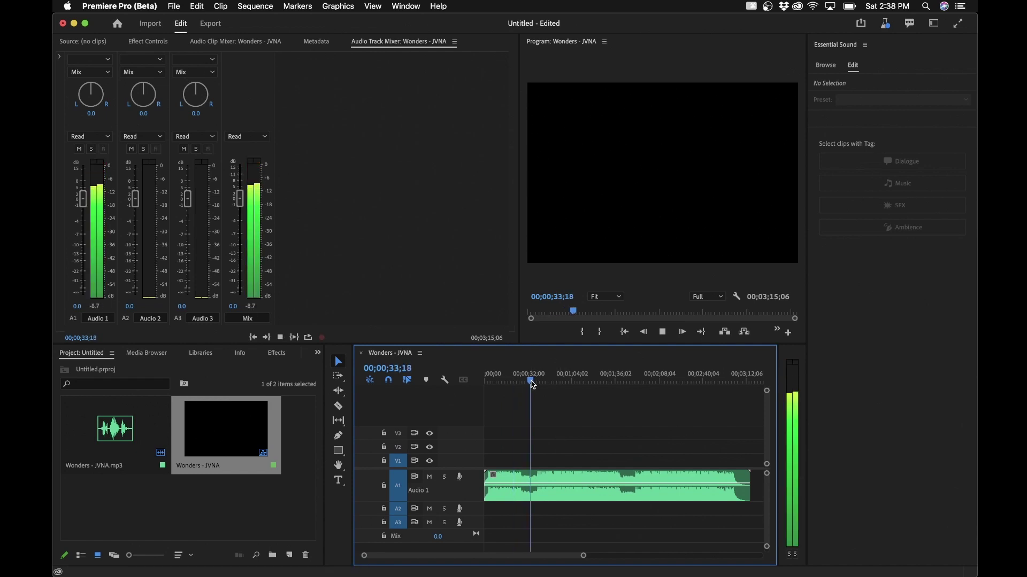
{"action": "left_click", "coordinate": [585, 381]}
{"action": "left_click", "coordinate": [629, 381]}
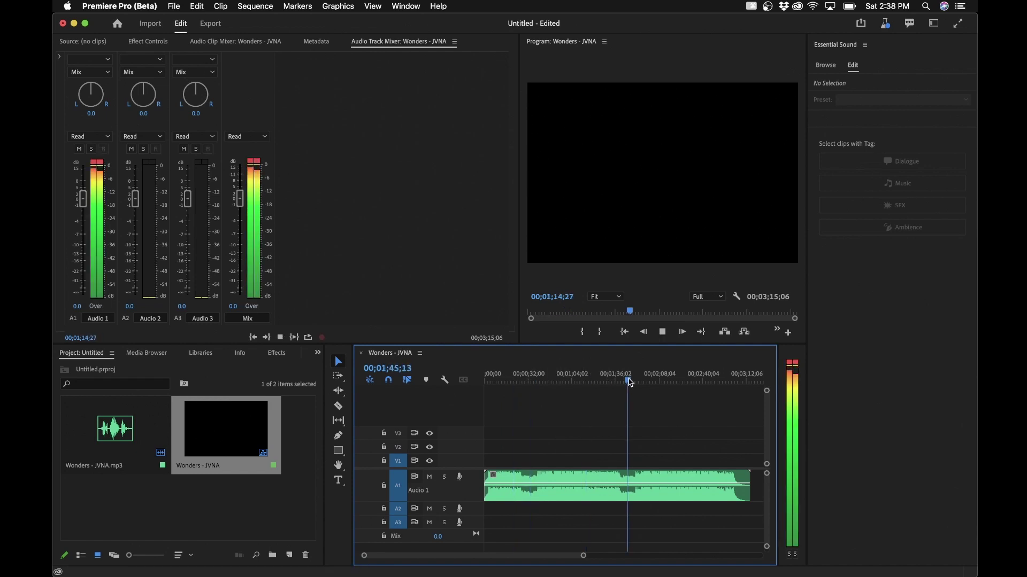
{"action": "key", "text": "space"}
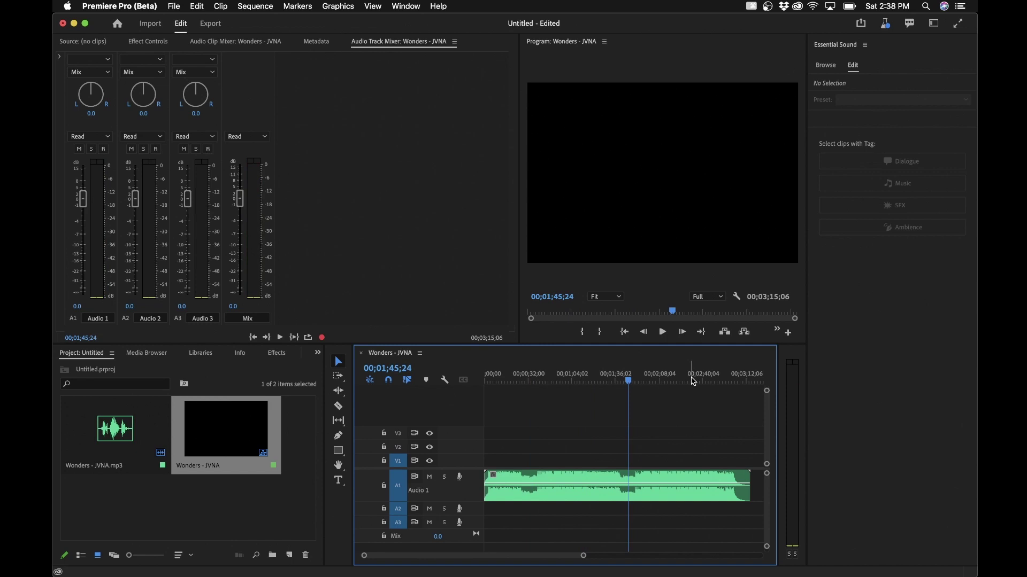
{"action": "left_click", "coordinate": [689, 381]}
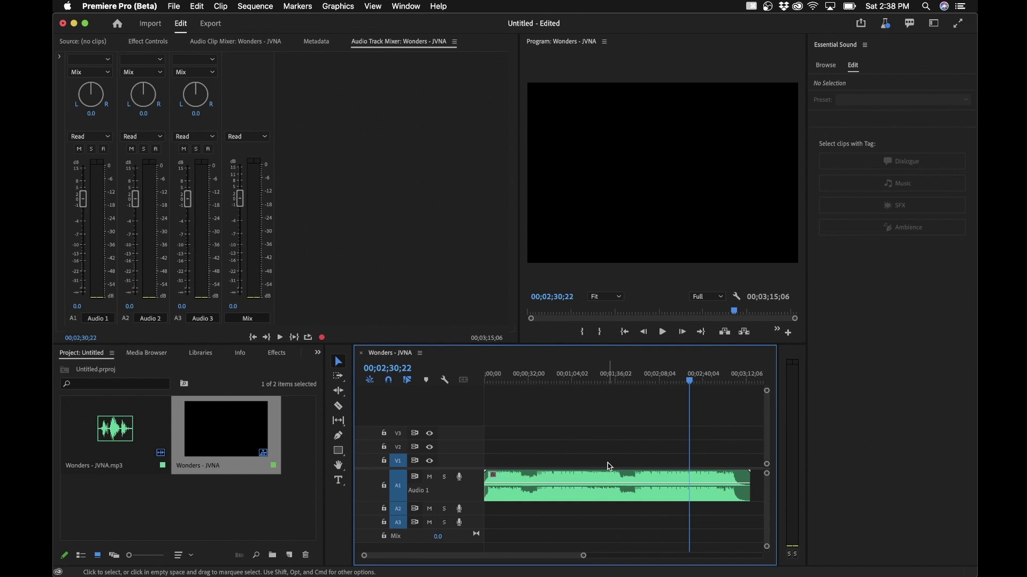
Show the Essential Sound panel, tag the Wonders - JVNA clip as Music, and enable Duration remixing
{"action": "left_click", "coordinate": [409, 8]}
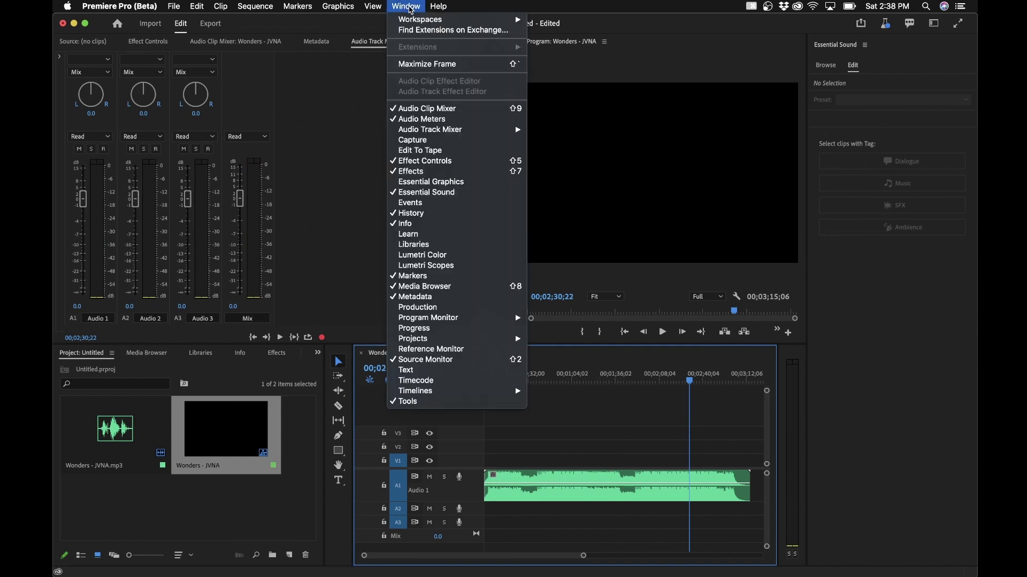
{"action": "left_click", "coordinate": [434, 194]}
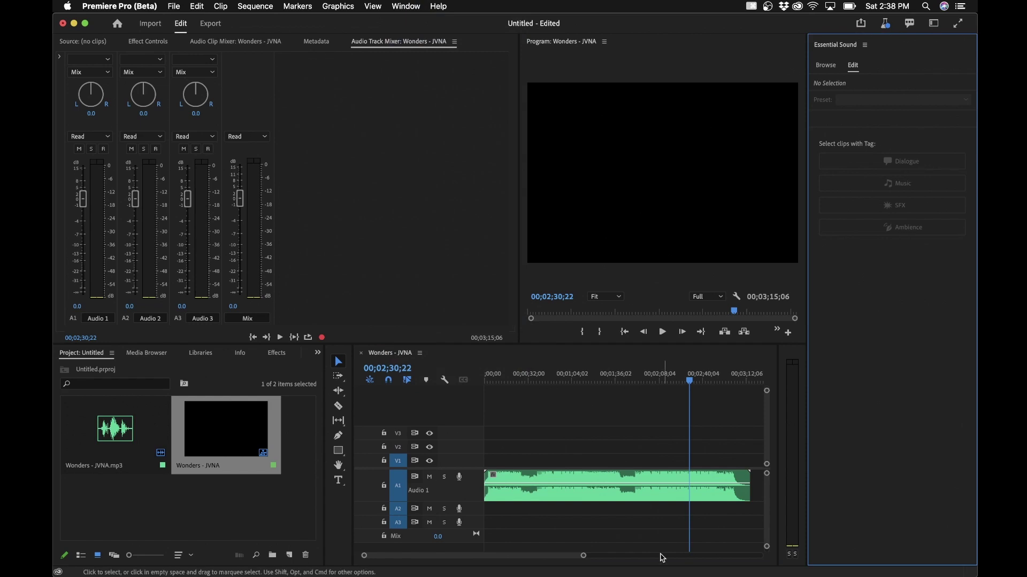
{"action": "left_click", "coordinate": [670, 498]}
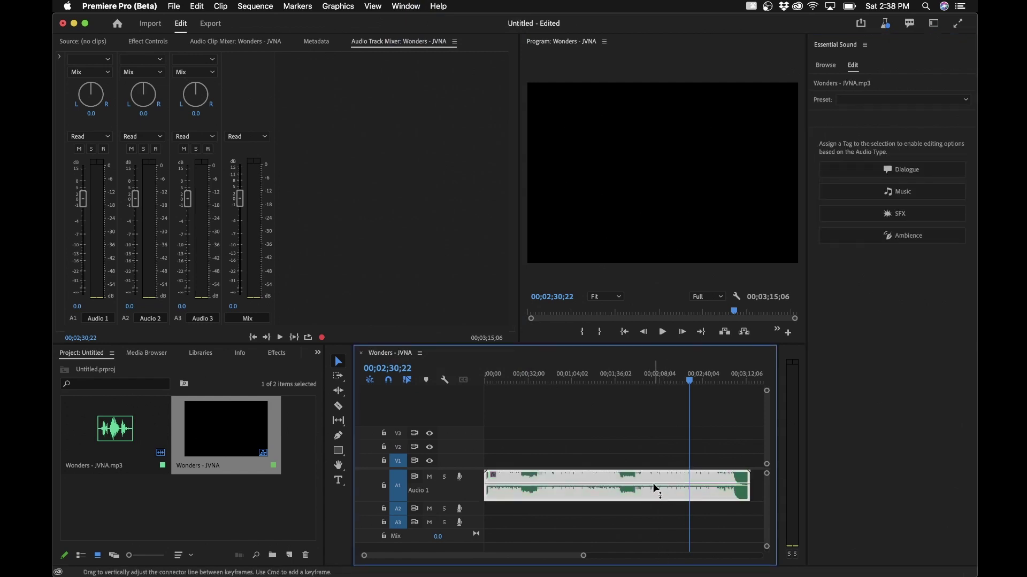
{"action": "left_click", "coordinate": [925, 194]}
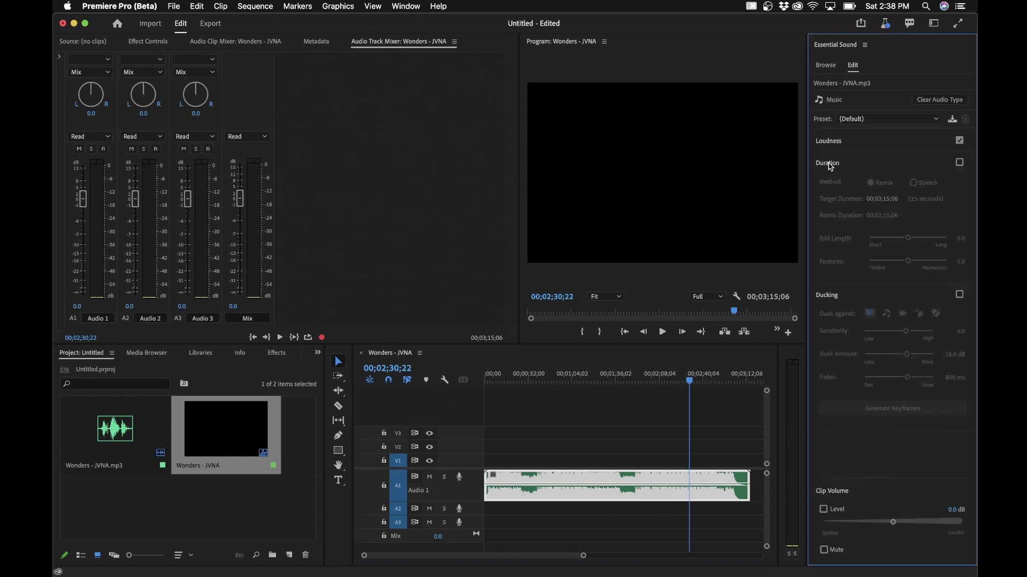
{"action": "left_click", "coordinate": [959, 162]}
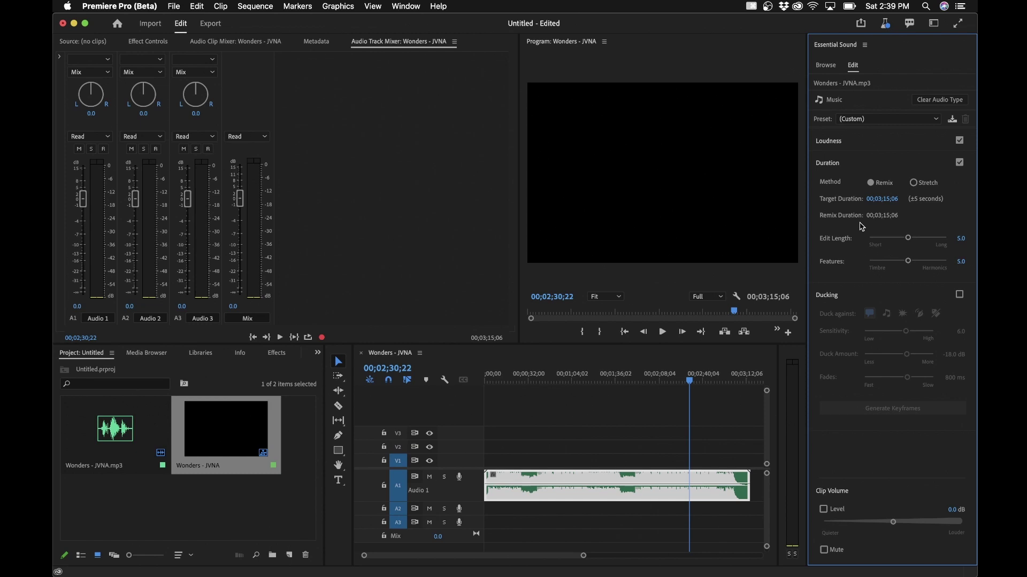
{"action": "left_click", "coordinate": [878, 201]}
Change the Target Duration to 00;00;30;00 so the clip remixes, then reselect the remixed clip
{"action": "left_click", "coordinate": [884, 200]}
{"action": "key", "text": "BackSpace"}
{"action": "type", "text": "0;30"}
{"action": "key", "text": "Return"}
{"action": "left_click", "coordinate": [593, 441]}
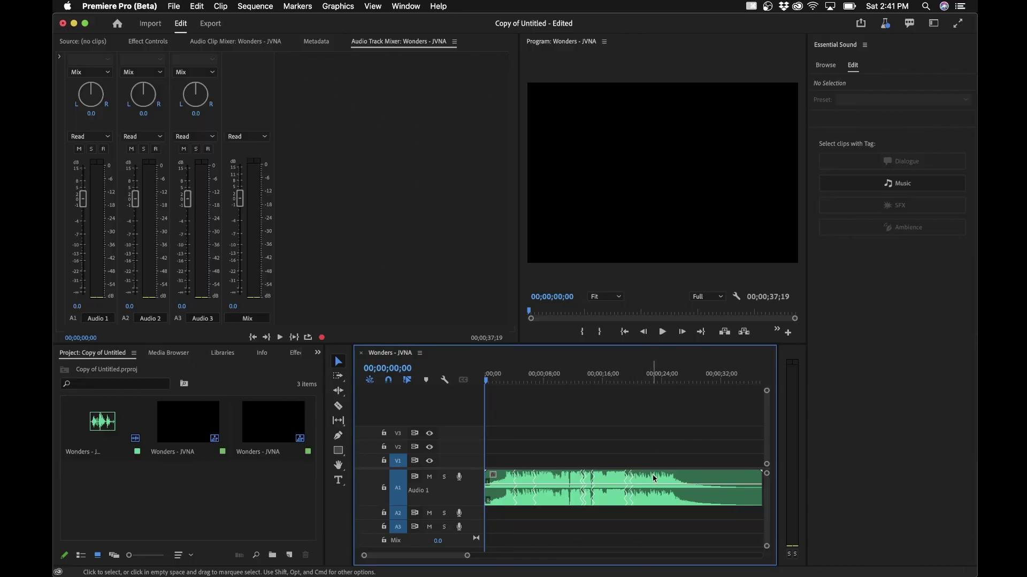
{"action": "left_click", "coordinate": [656, 478]}
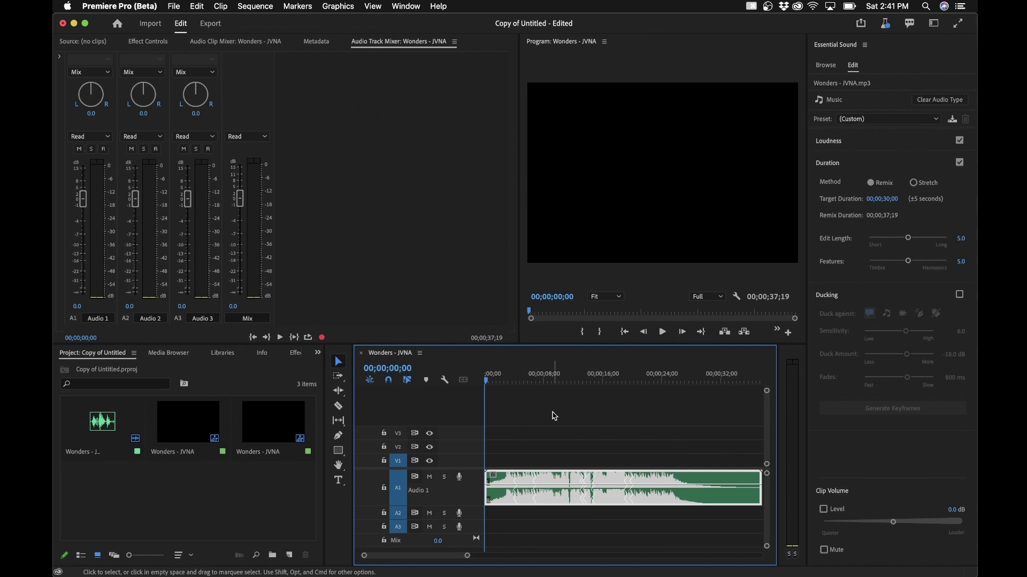
Play back the roughly 37-second remixed Wonders - JVNA clip
{"action": "key", "text": "space"}
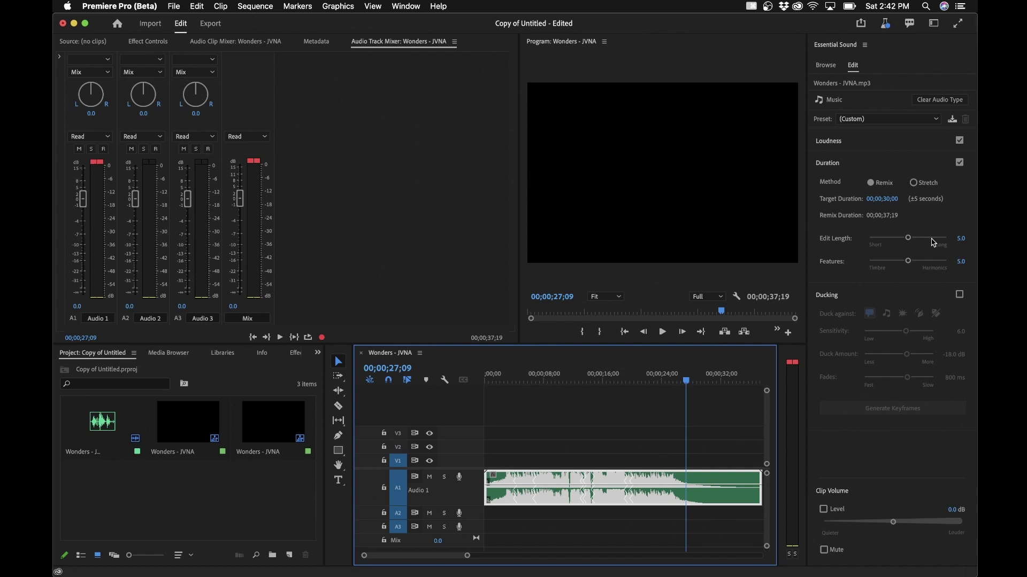
{"action": "left_click_drag", "start_coordinate": [934, 243], "coordinate": [950, 244]}
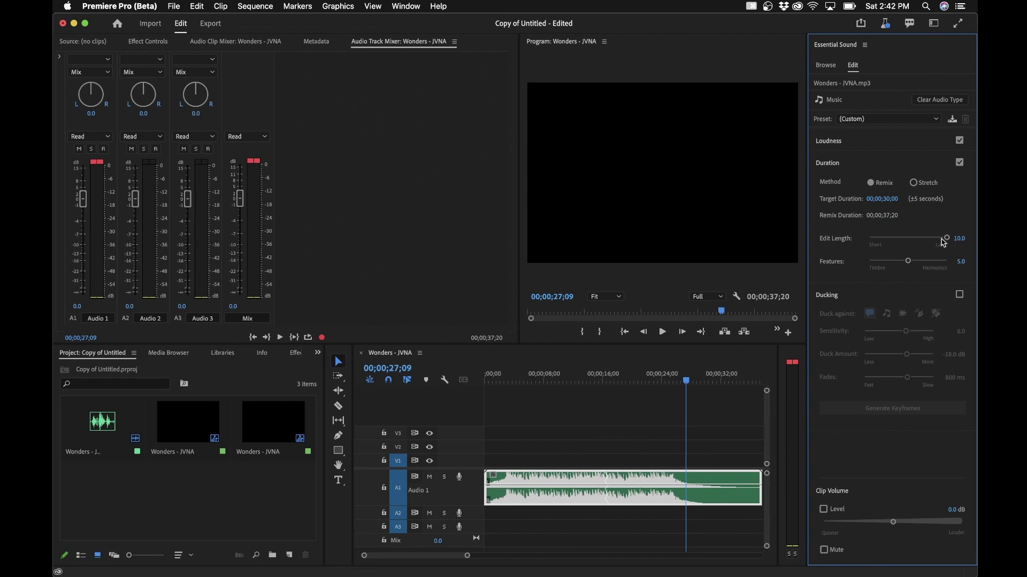
{"action": "left_click_drag", "start_coordinate": [944, 243], "coordinate": [862, 249]}
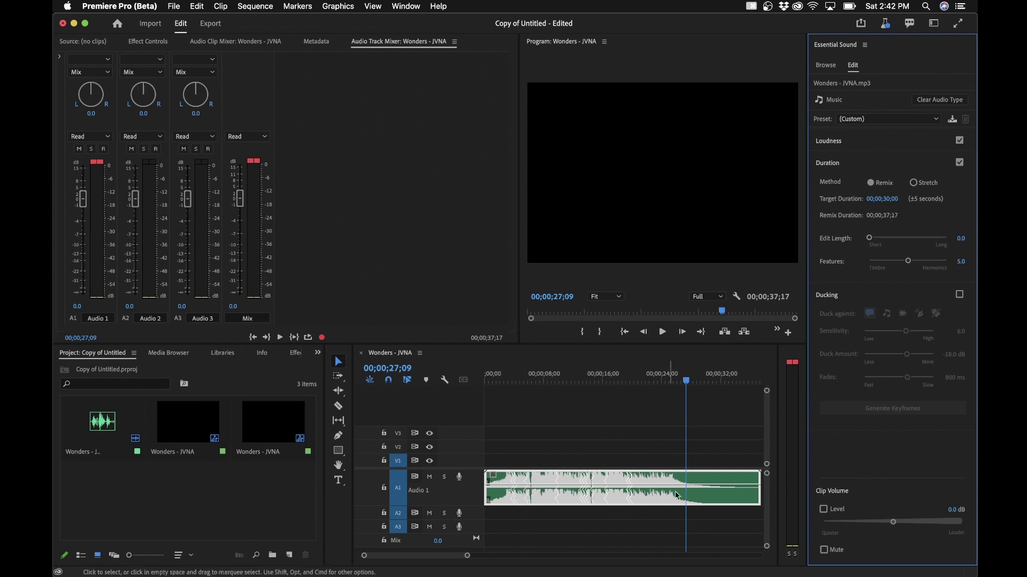
{"action": "left_click_drag", "start_coordinate": [869, 239], "coordinate": [908, 243]}
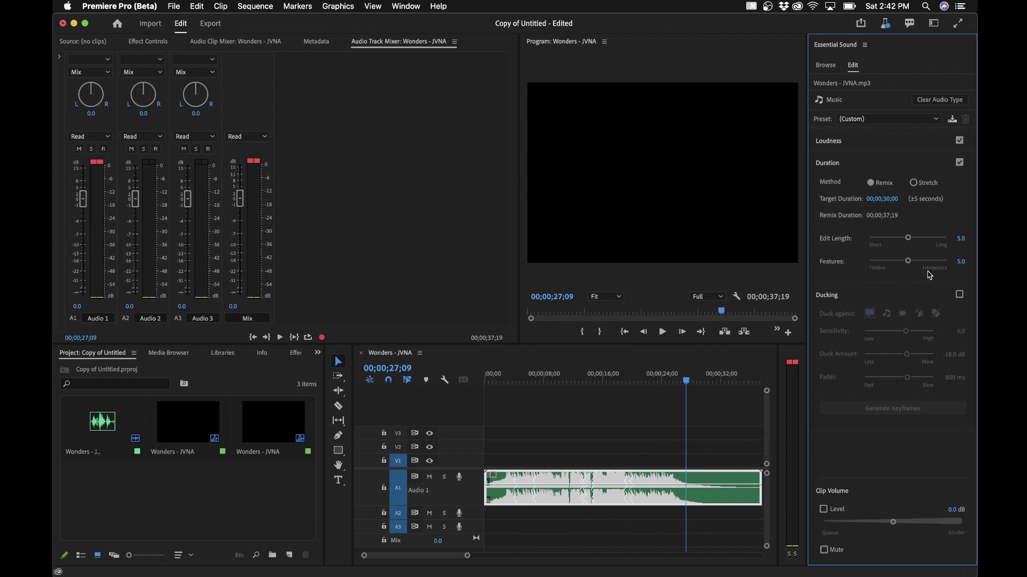
Drag the remix Features slider all the way down to 0.0
{"action": "left_click_drag", "start_coordinate": [909, 262], "coordinate": [864, 274]}
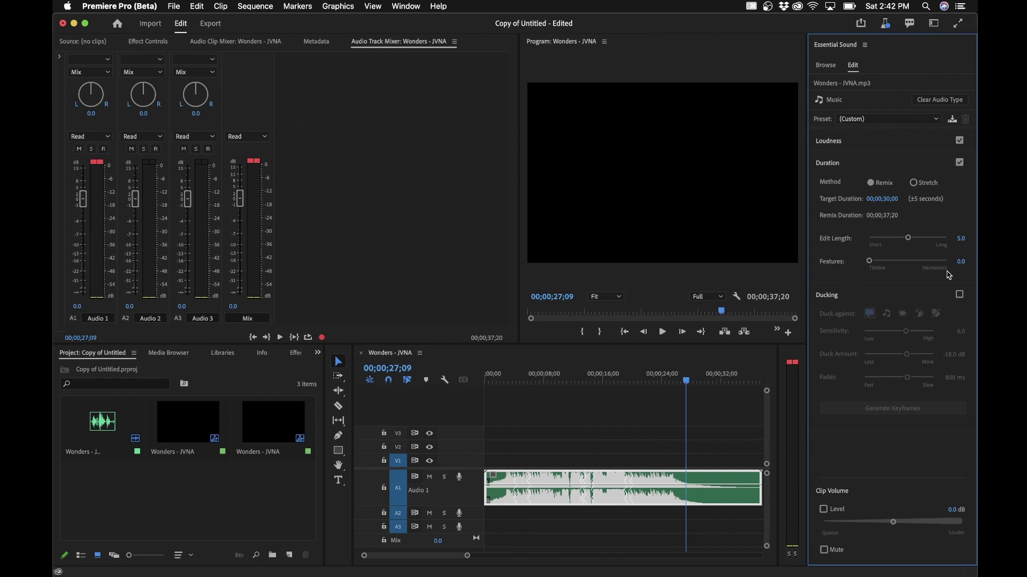